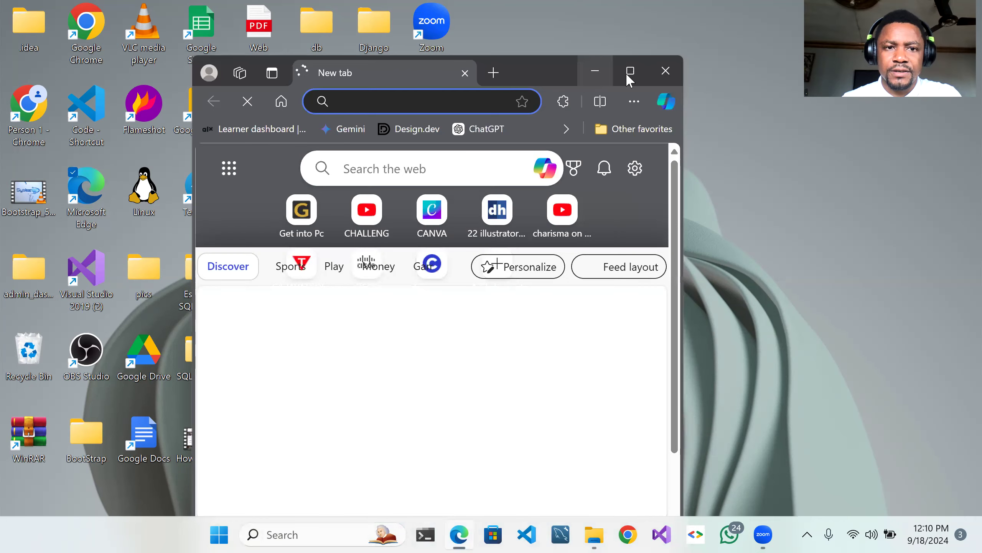
Step: Search the web for "install sql server express 2022" and open Microsoft's SQL Server Downloads page from the results
click(627, 74)
click(294, 41)
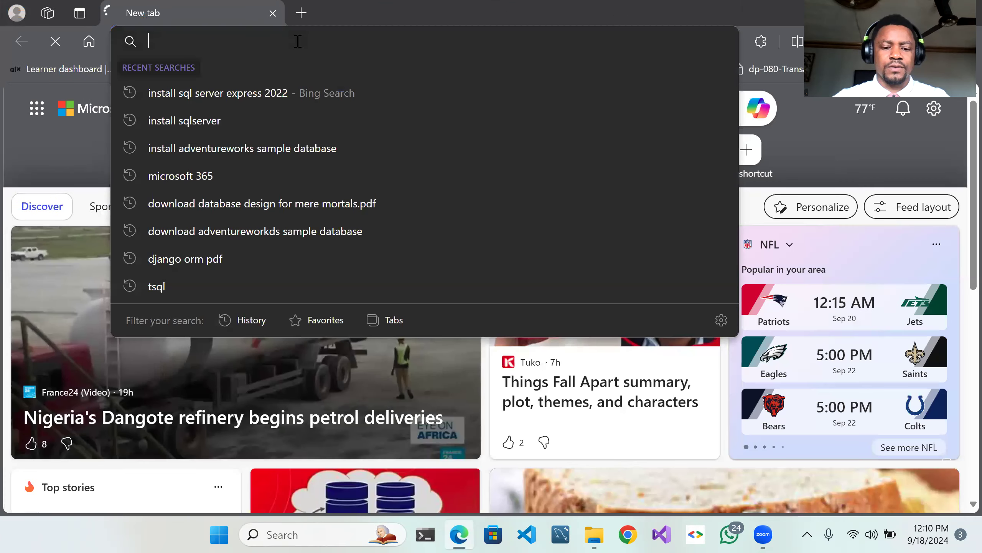
text(install sq)
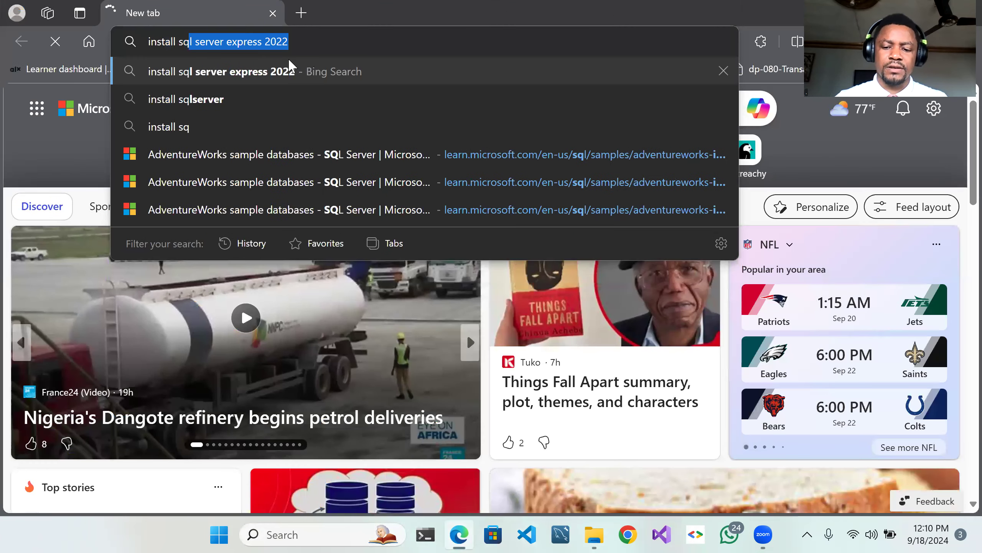
key(Return)
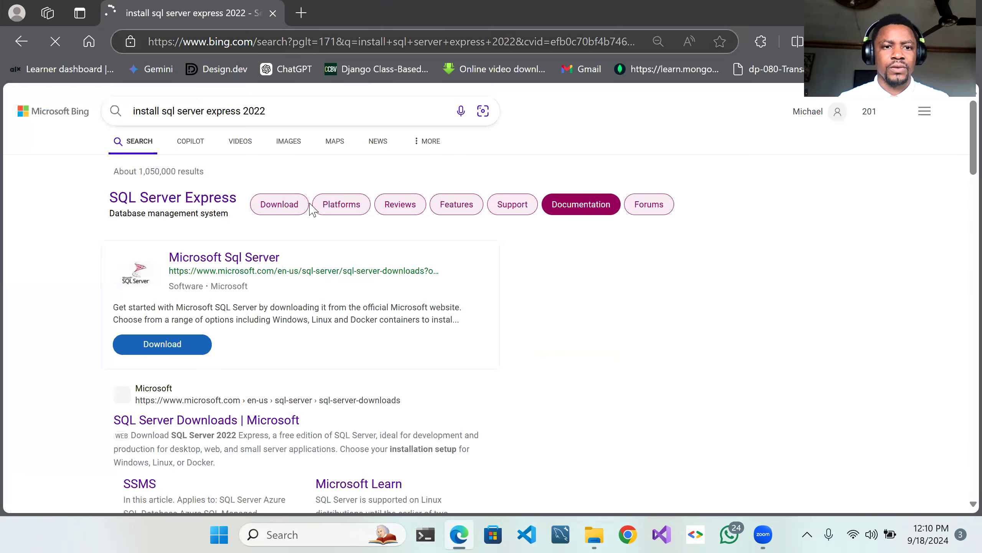
scroll(308, 206, down, 8)
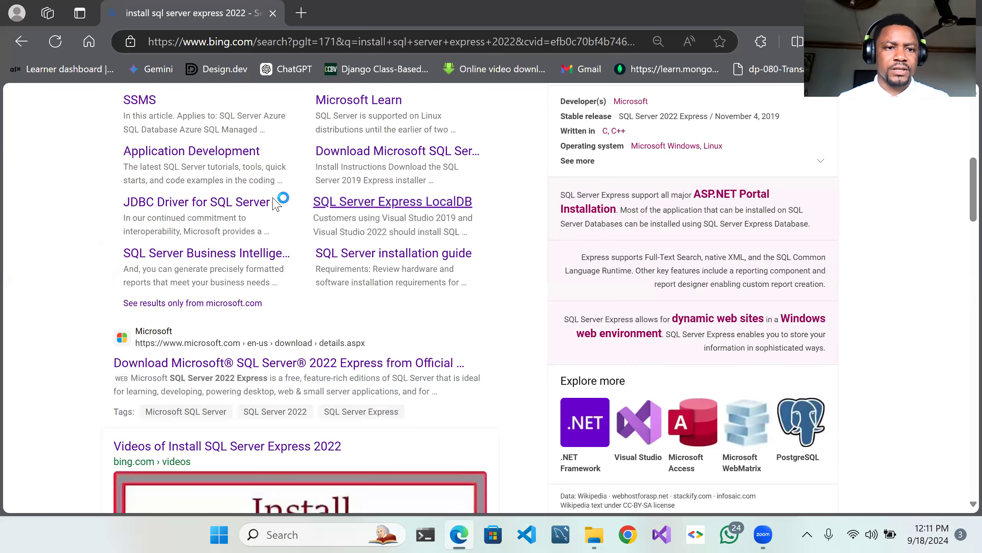
click(247, 194)
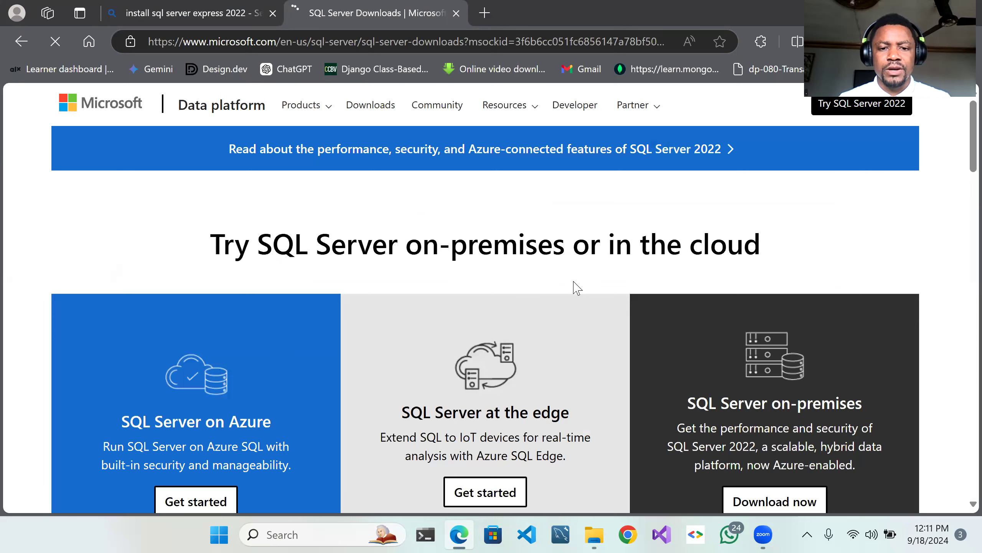
Step: Download the free SQL Server 2022 Express edition installer and run the downloaded file
scroll(390, 277, down, 3)
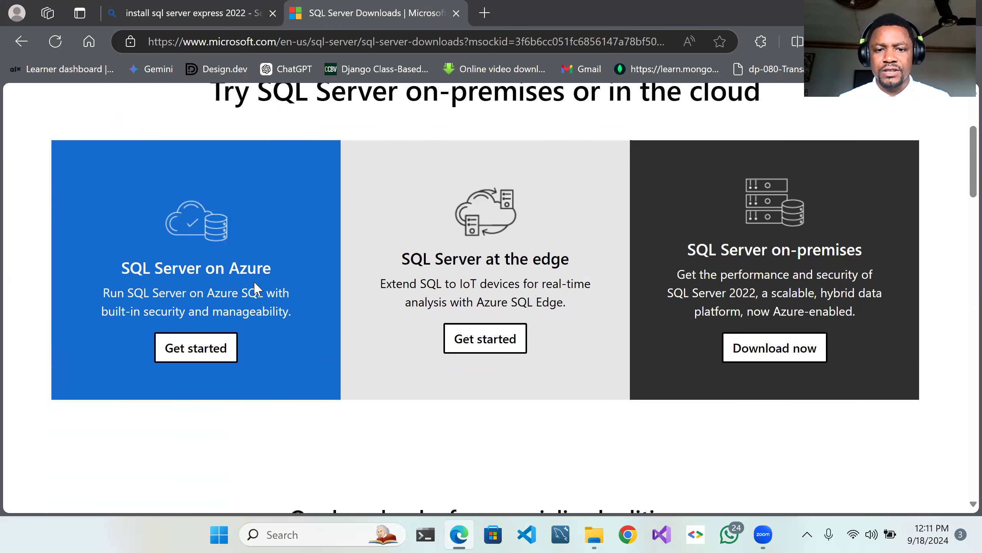
scroll(551, 325, down, 6)
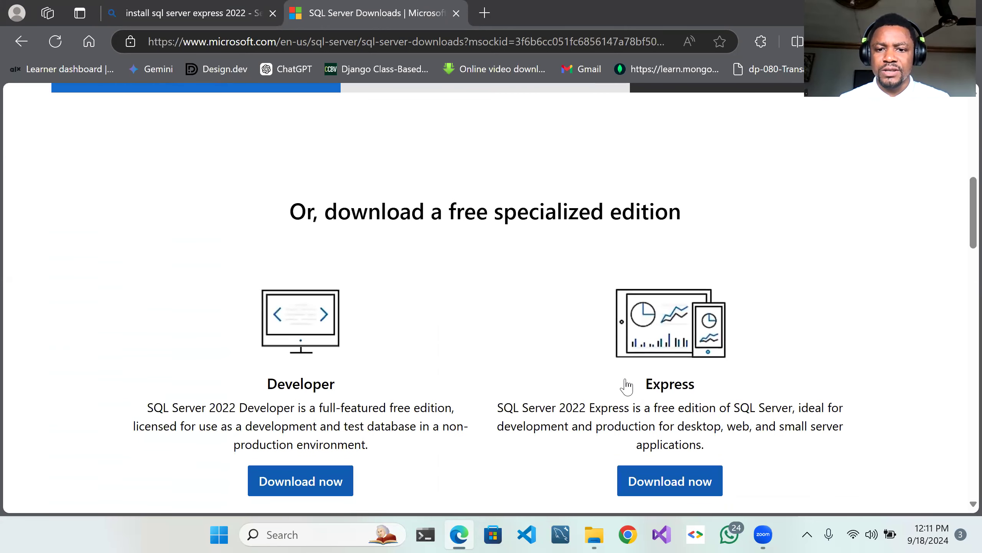
scroll(700, 383, down, 3)
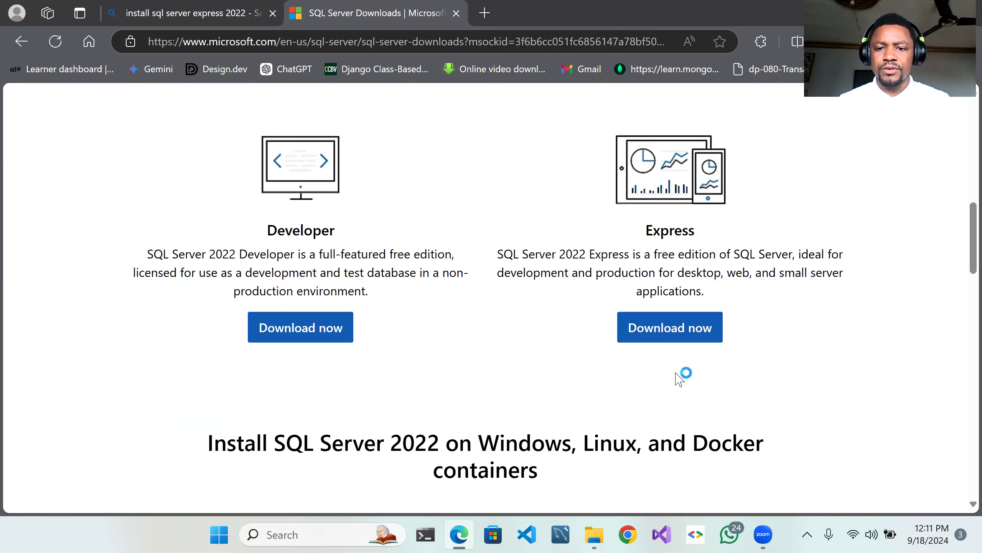
click(671, 337)
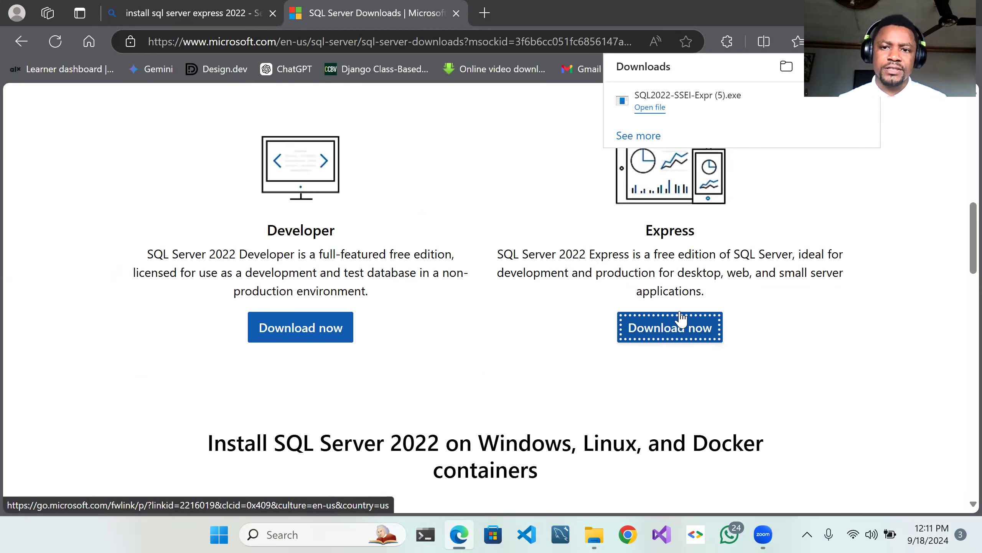
click(646, 110)
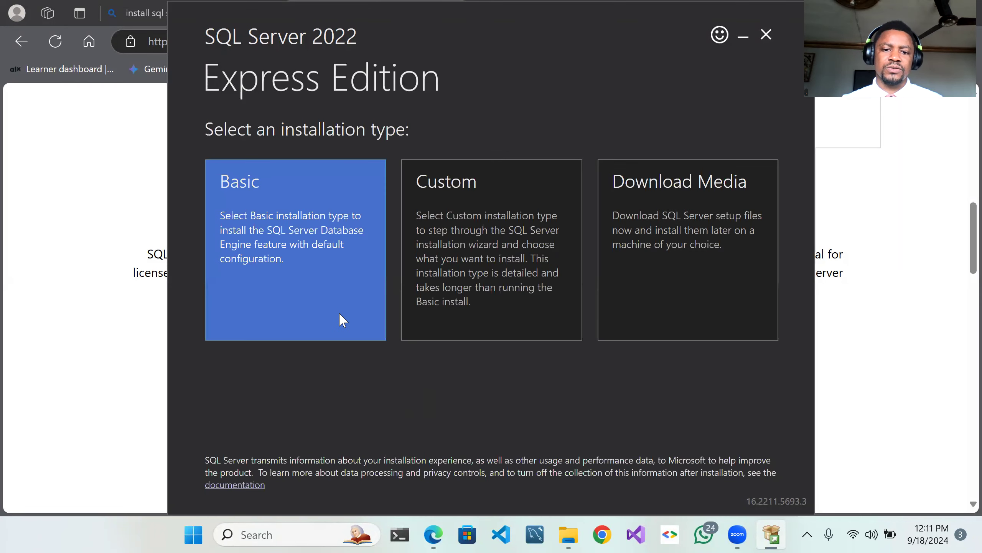
Step: Choose the Basic installation type, accept the license terms, and install to C:\Program Files\Microsoft SQL Server
click(330, 290)
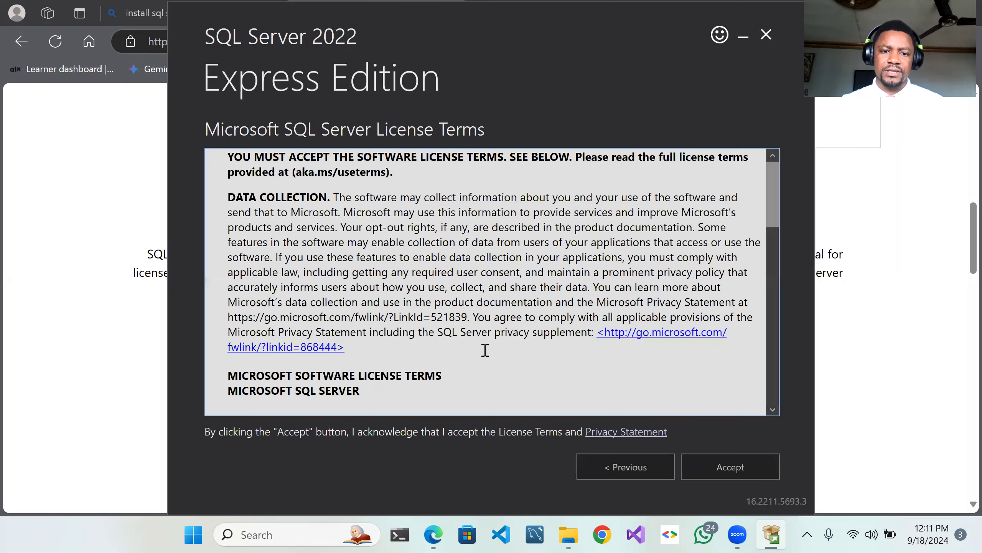
scroll(437, 345, down, 3)
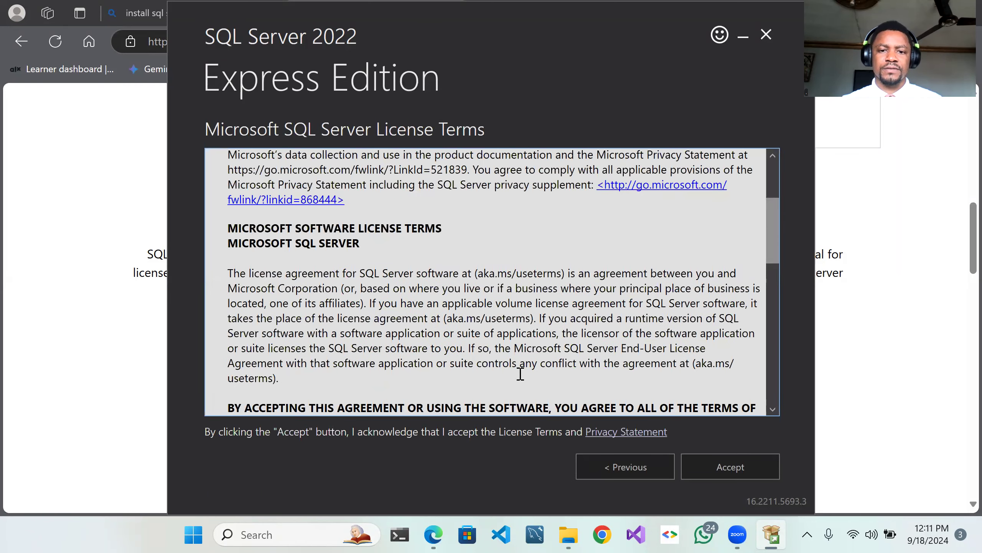
scroll(520, 372, down, 1)
scroll(507, 355, down, 1)
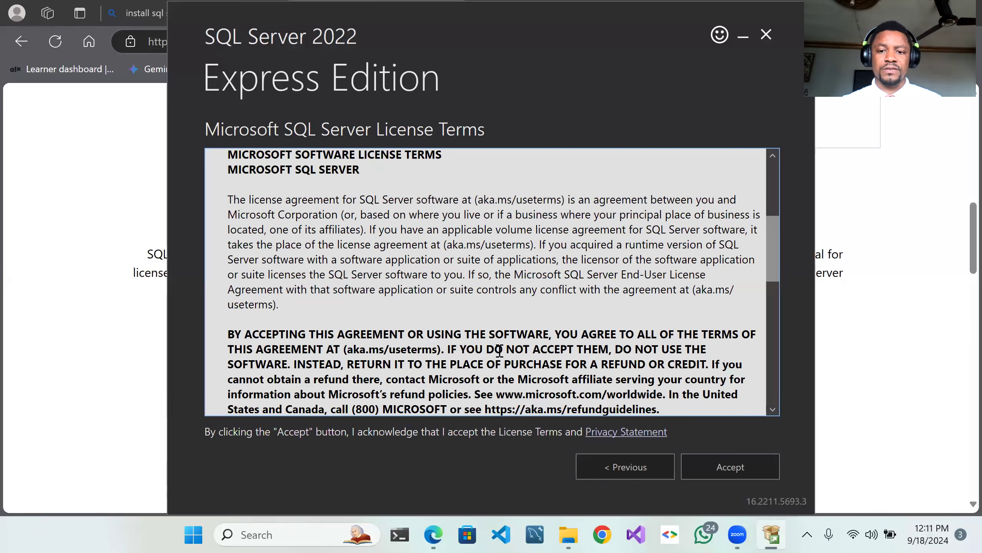
scroll(716, 468, down, 2)
click(718, 467)
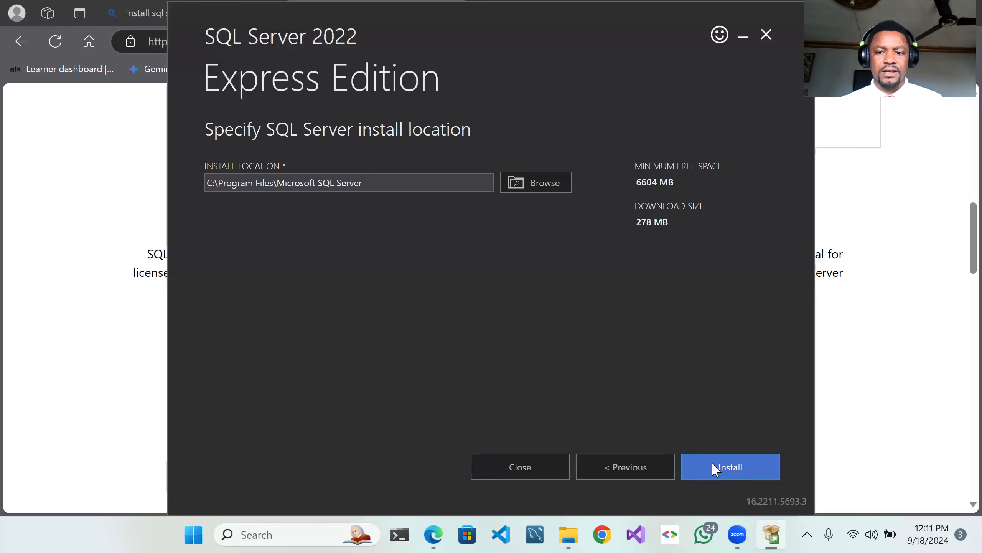
click(718, 468)
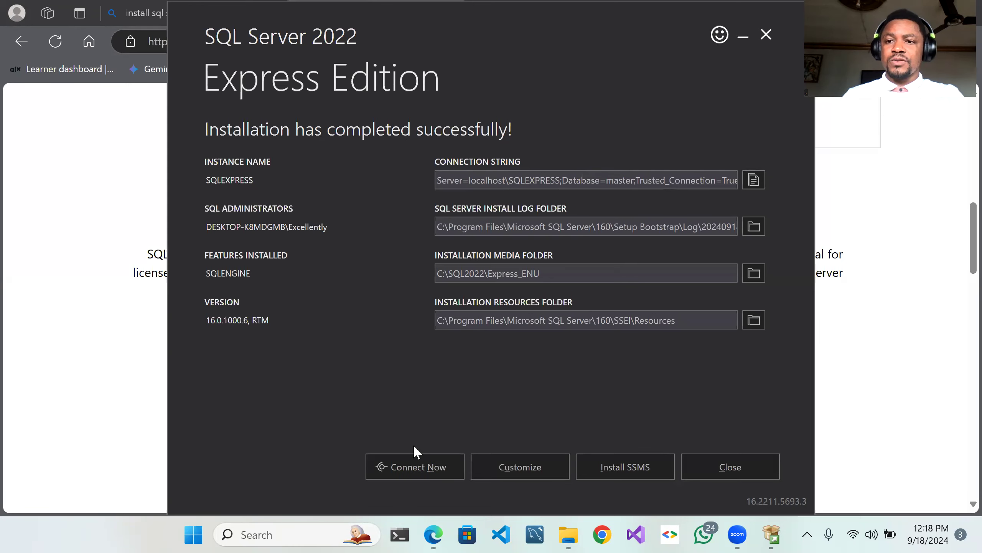
Step: Test the connection to the newly installed SQLEXPRESS instance in SQLCMD and close the console
click(414, 467)
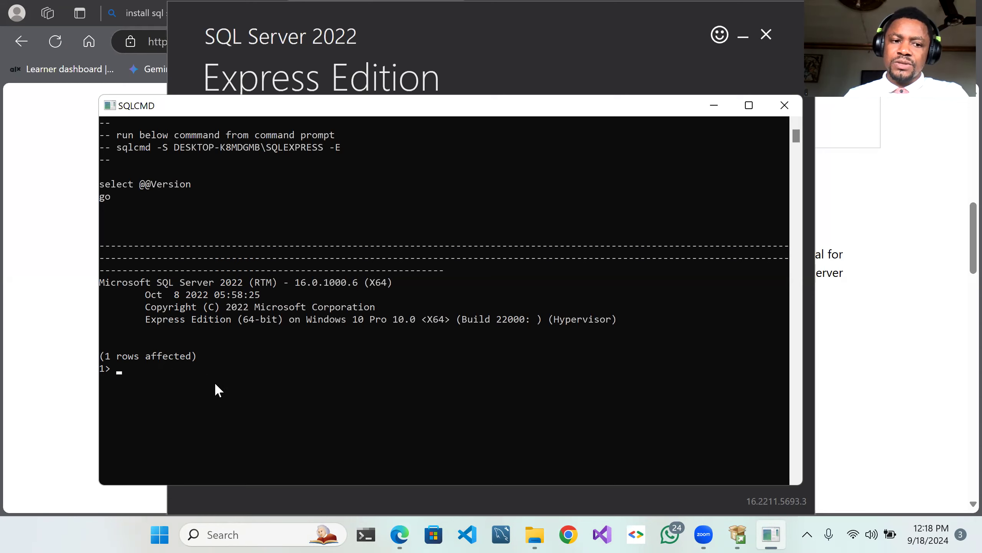
click(784, 105)
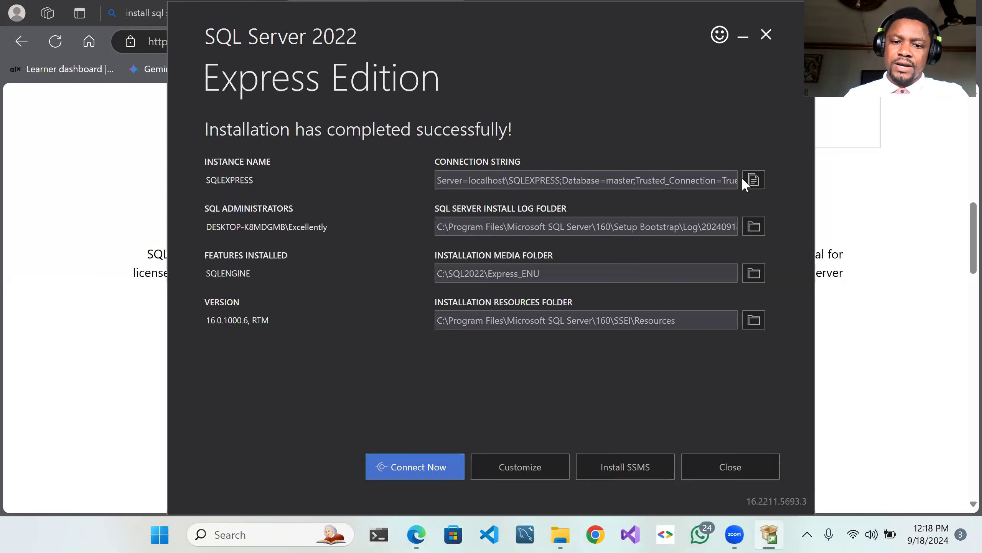
Step: Open the SQL Server Management Studio download page from the installer and review its Download SSMS section
click(641, 469)
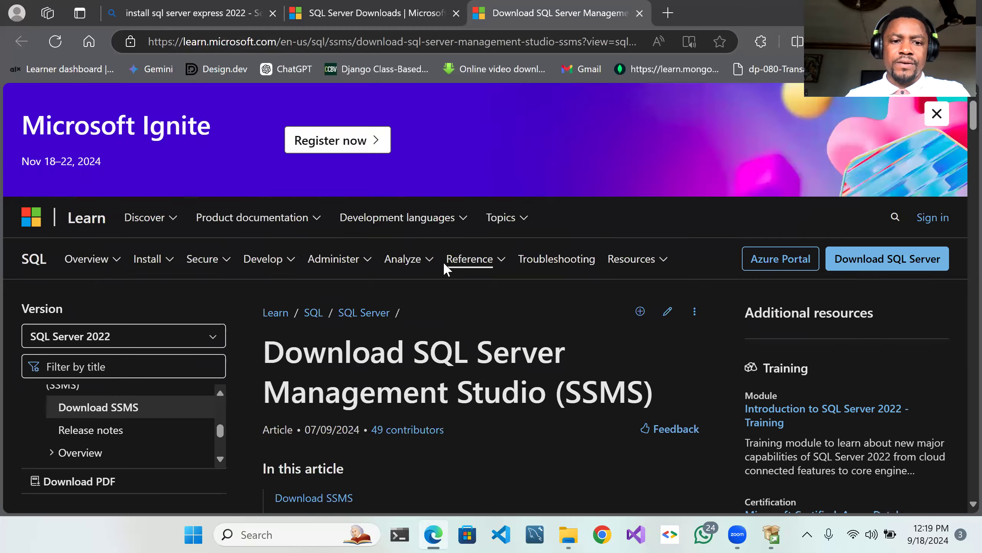
scroll(326, 278, down, 2)
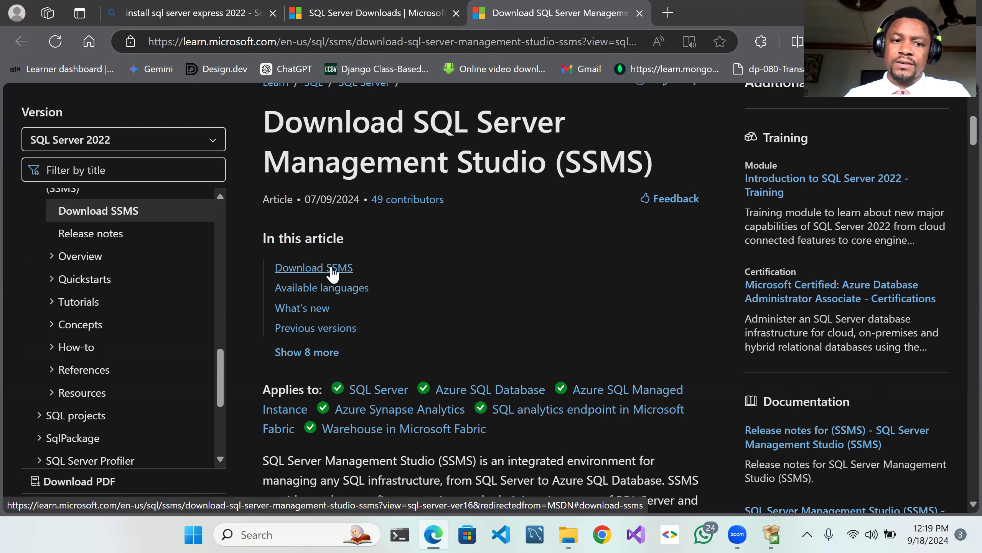
click(332, 273)
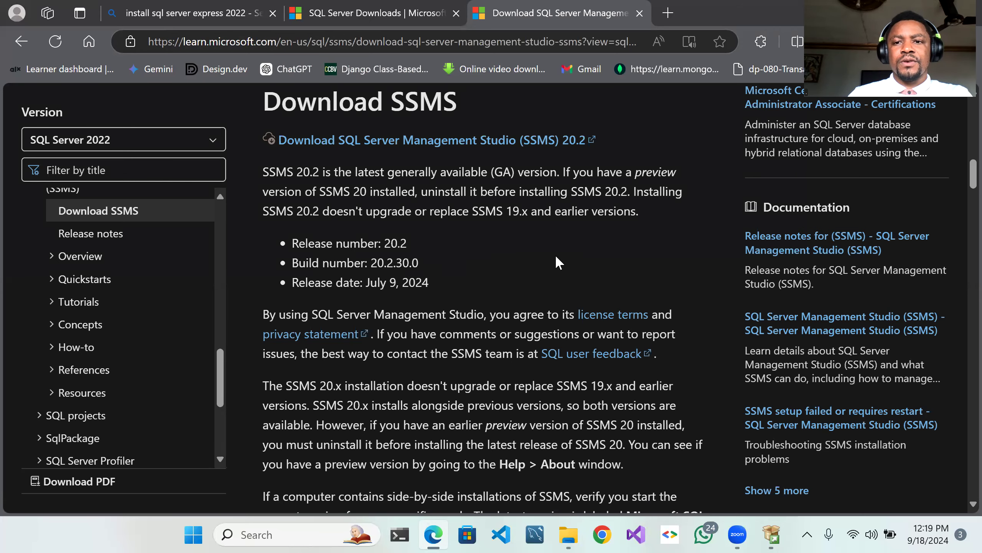
scroll(554, 254, up, 5)
scroll(557, 261, up, 3)
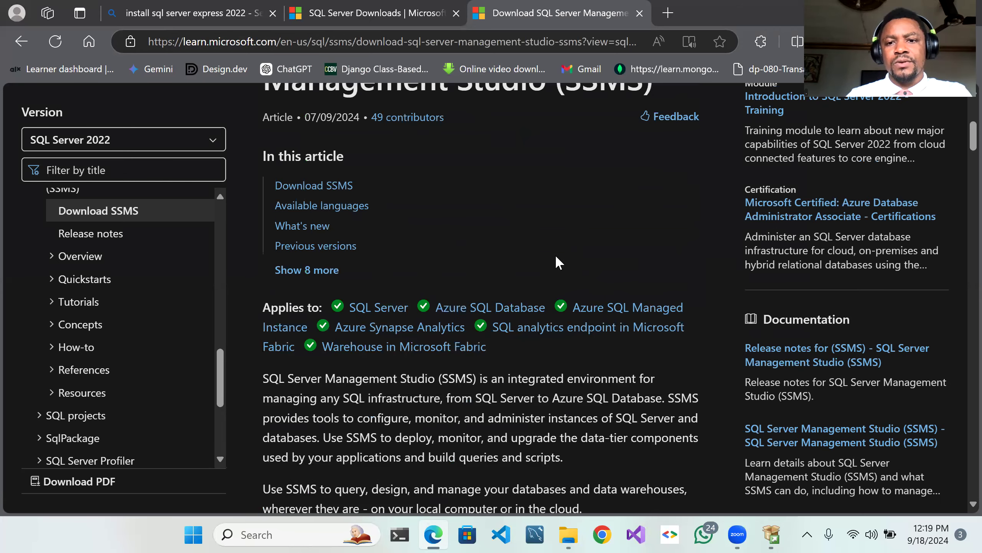
scroll(558, 263, up, 1)
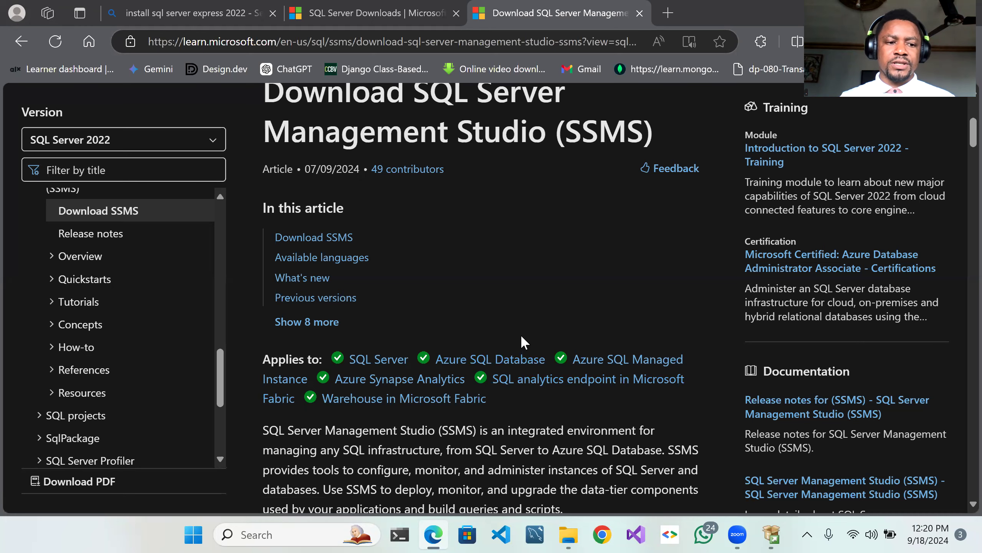
Step: Find the SSMS-Setup-ENU (1) installer in the Downloads folder and launch it
click(568, 536)
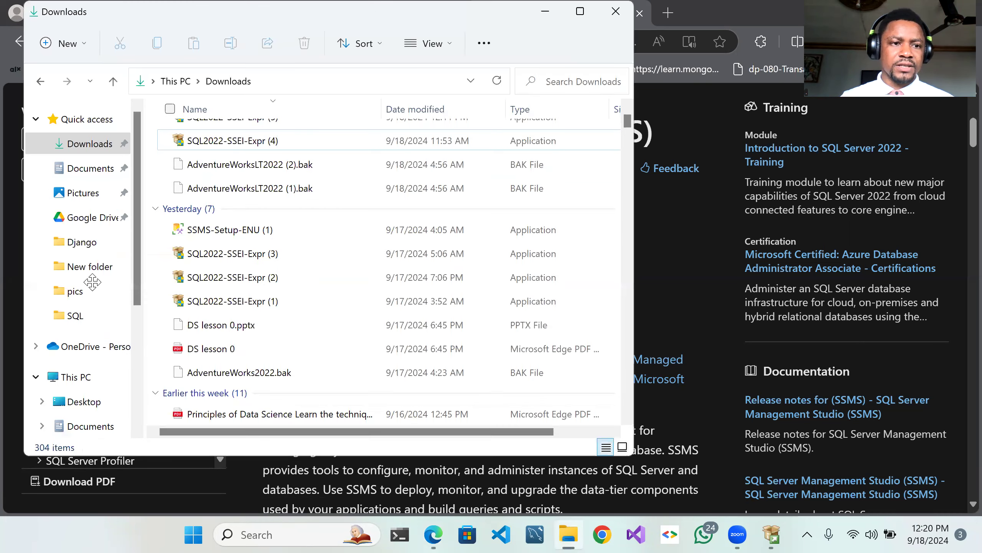
click(95, 147)
scroll(219, 167, down, 2)
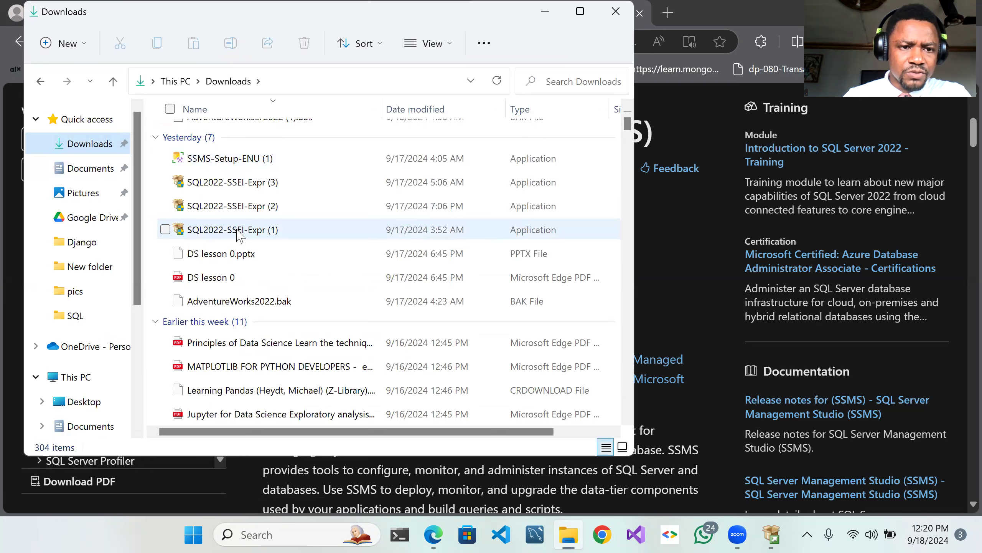
mouse_move(239, 235)
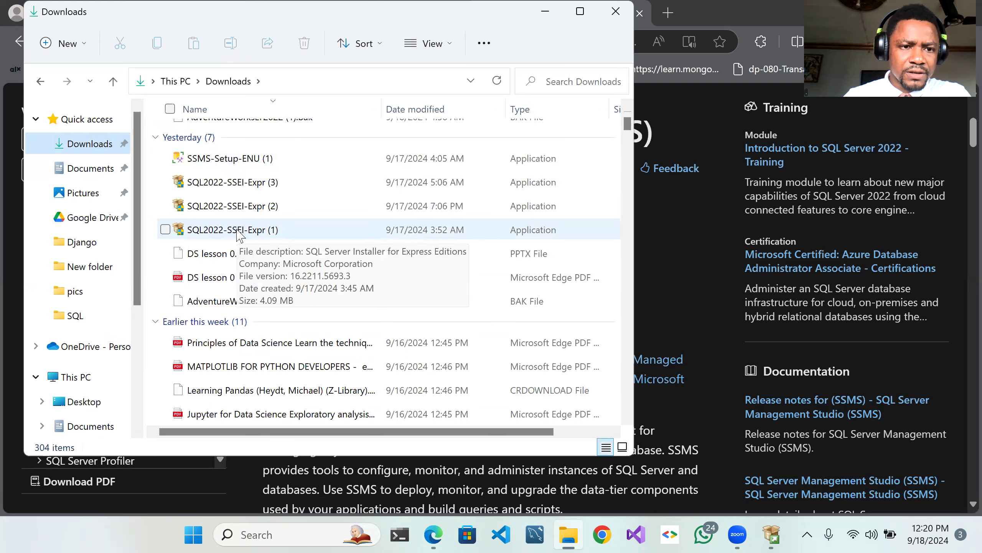
scroll(234, 180, up, 1)
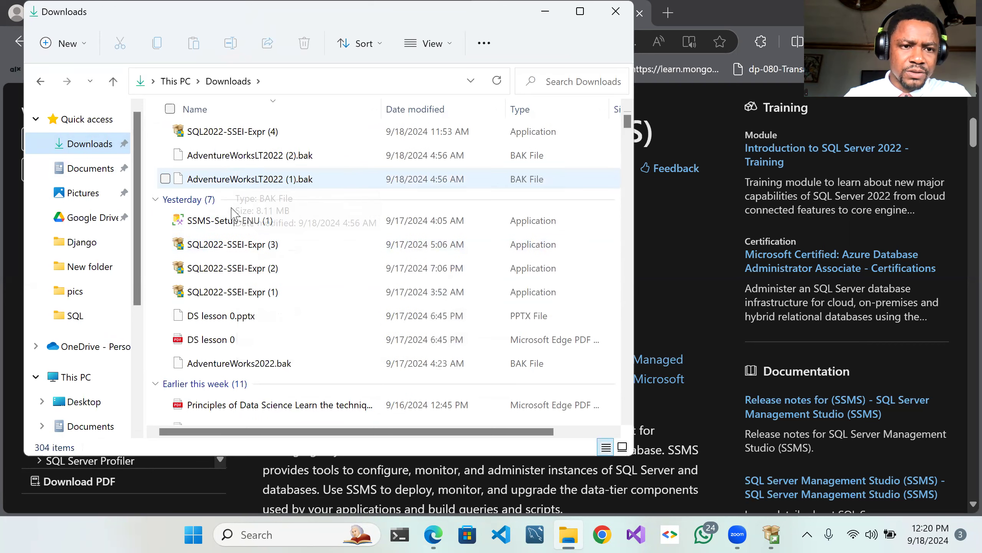
double_click(234, 227)
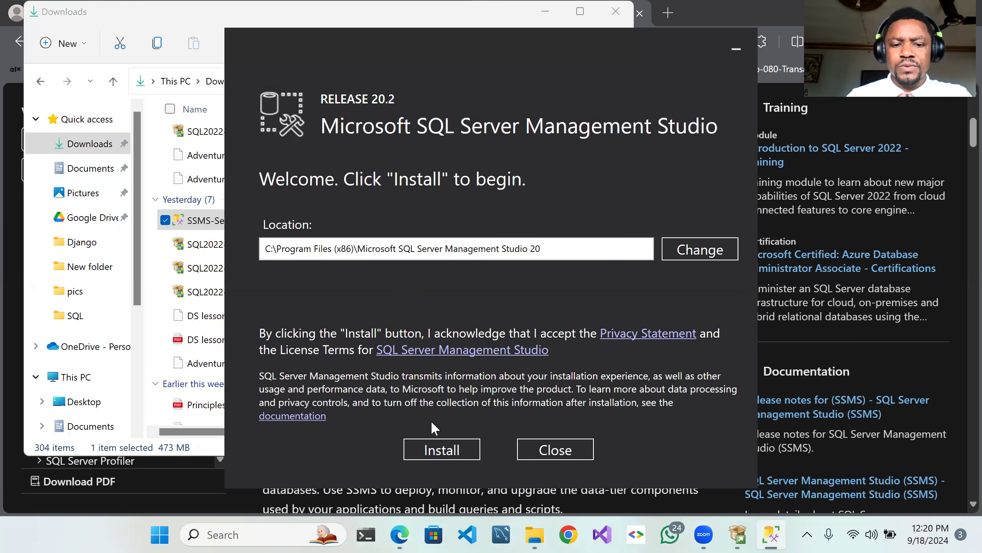
Step: Install SQL Server Management Studio 20.2 in its default location and close the completed setup
click(442, 450)
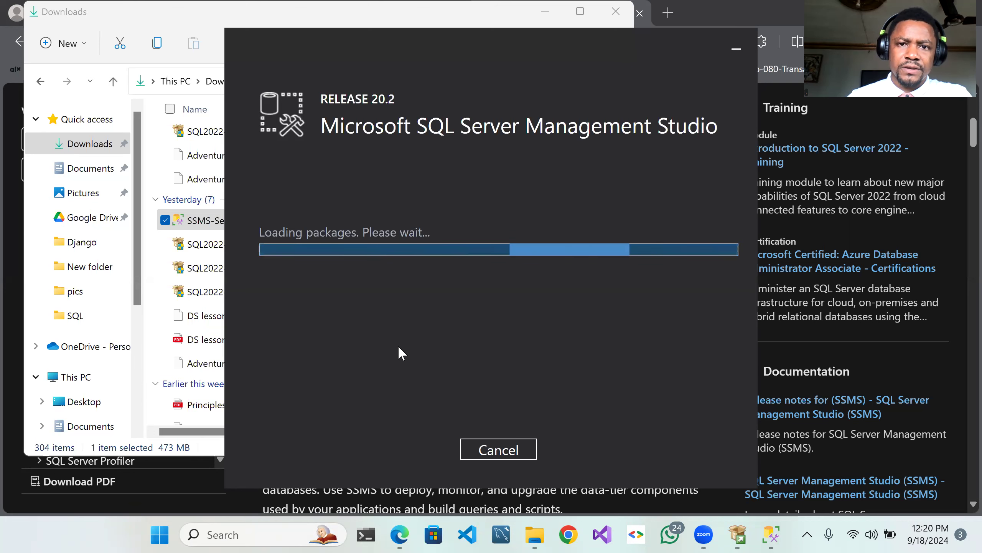
click(545, 15)
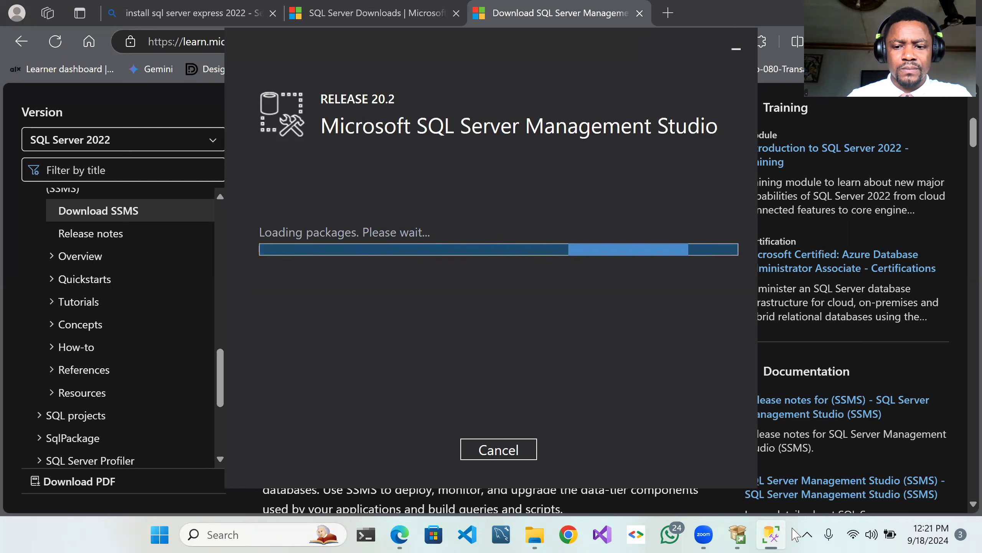
mouse_move(771, 534)
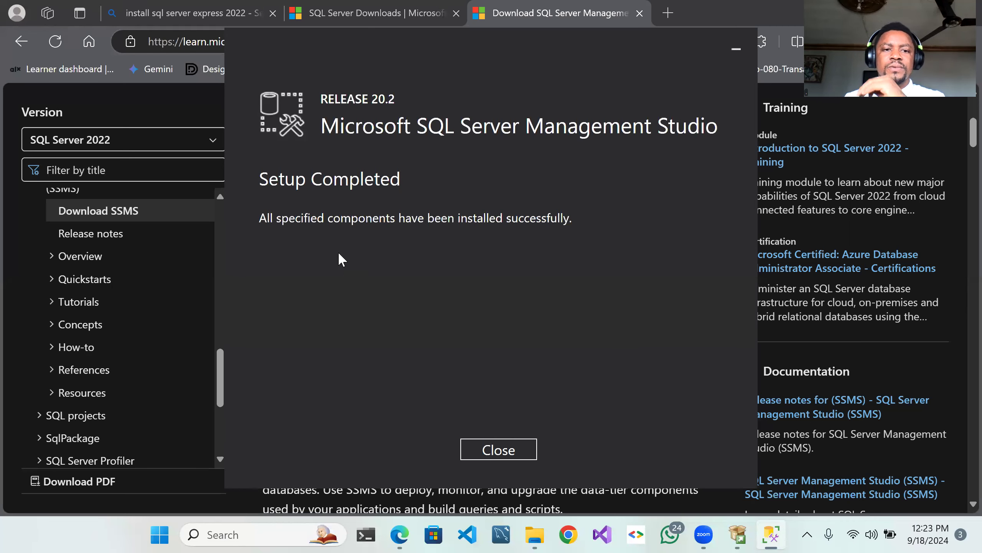
click(498, 450)
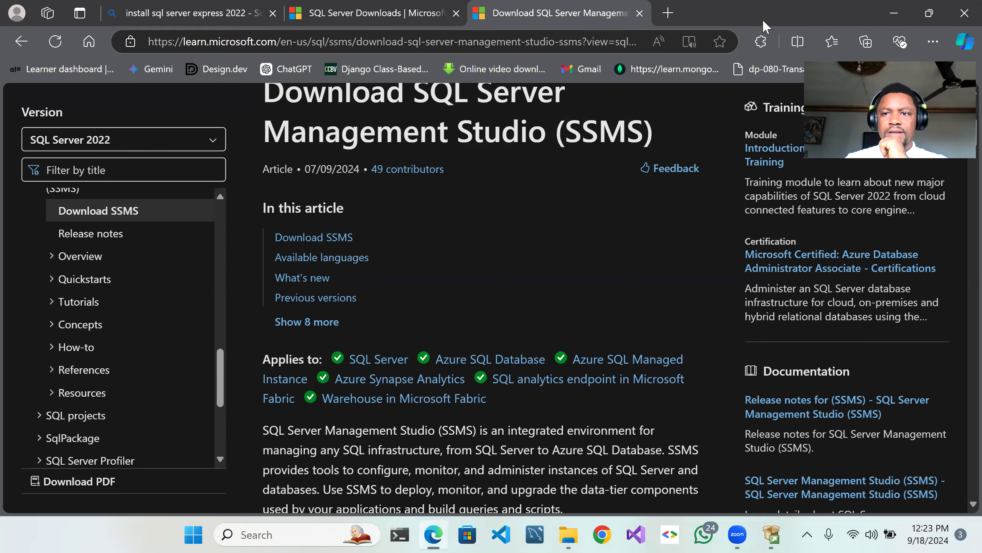
Step: Minimize the browser and exit the SQL Server 2022 Express installer, confirming the exit
click(894, 15)
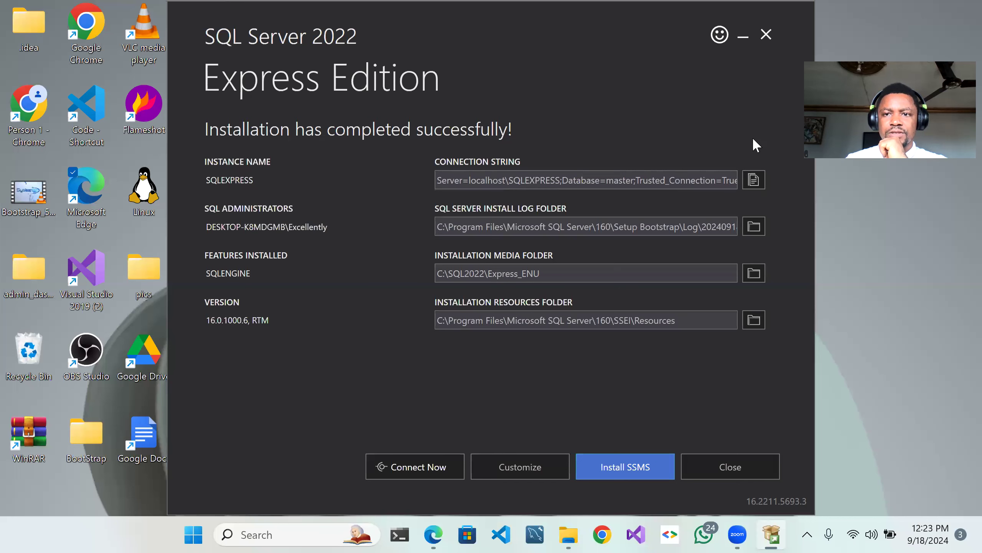
click(766, 36)
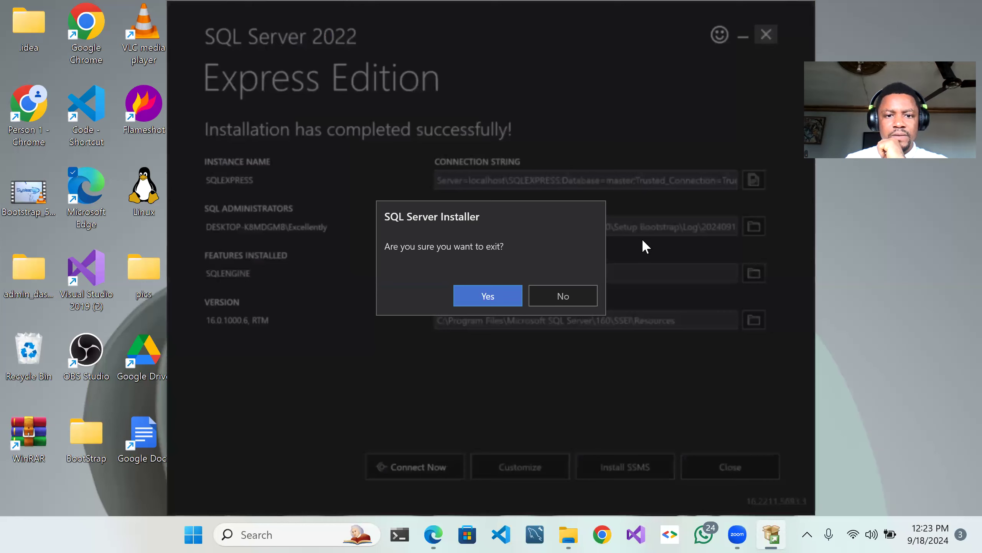
click(495, 296)
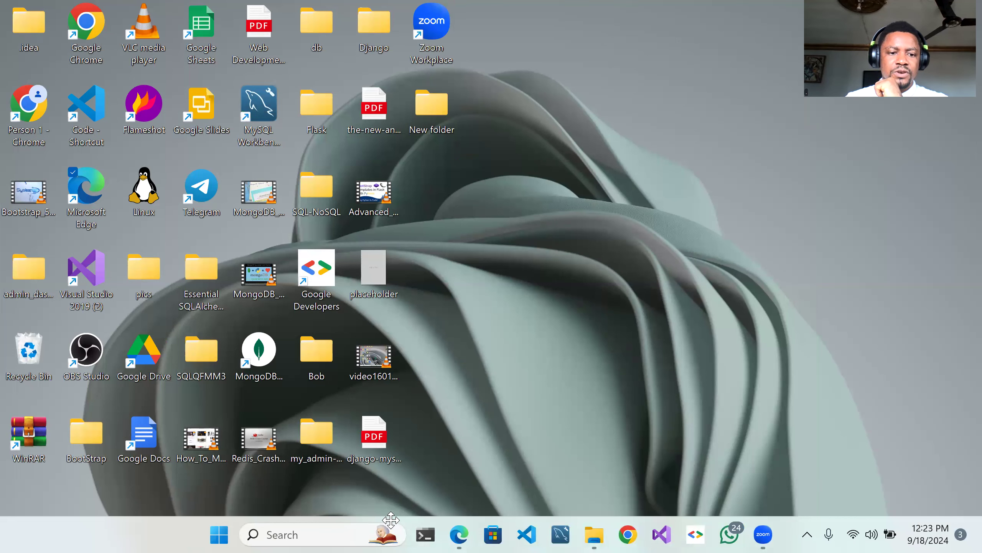
Step: Look through the installed apps, search for ssms and launch SQL Server Management Studio 20
click(220, 535)
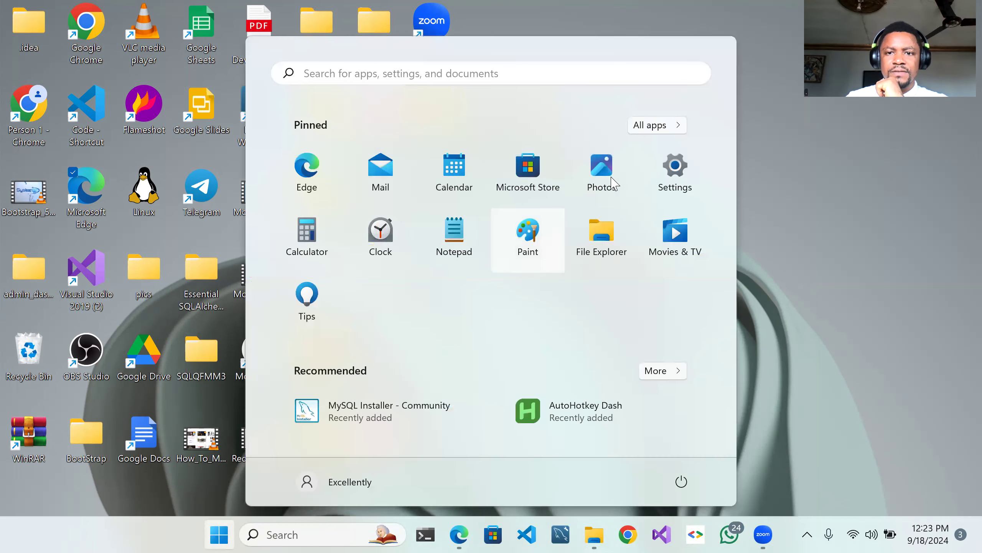
click(653, 127)
scroll(408, 249, down, 5)
scroll(411, 249, down, 10)
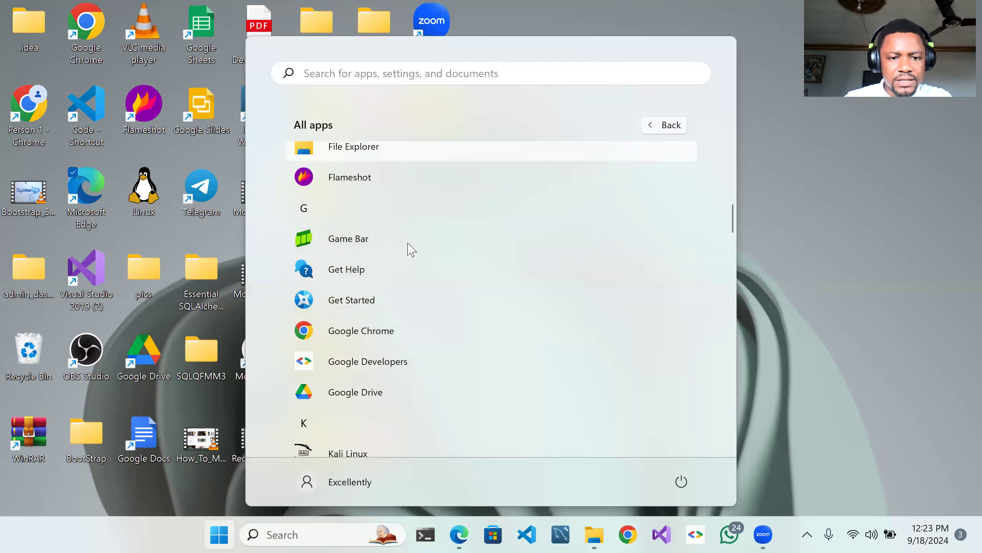
scroll(411, 249, down, 5)
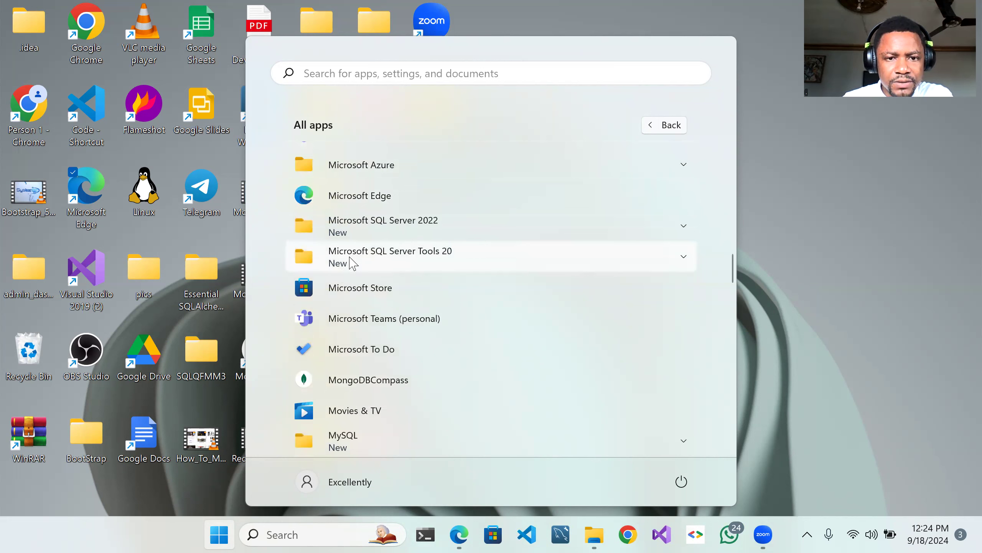
scroll(352, 263, down, 8)
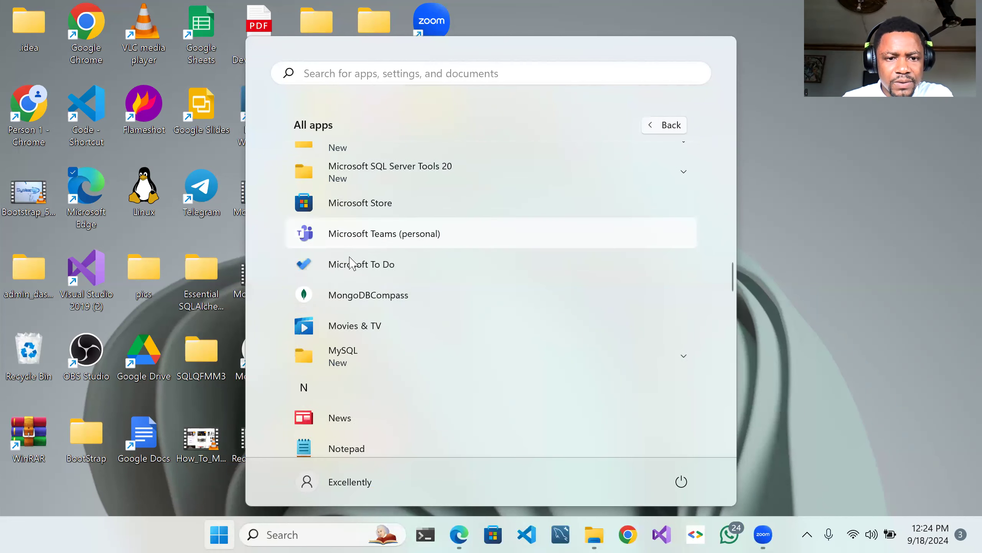
scroll(352, 264, down, 3)
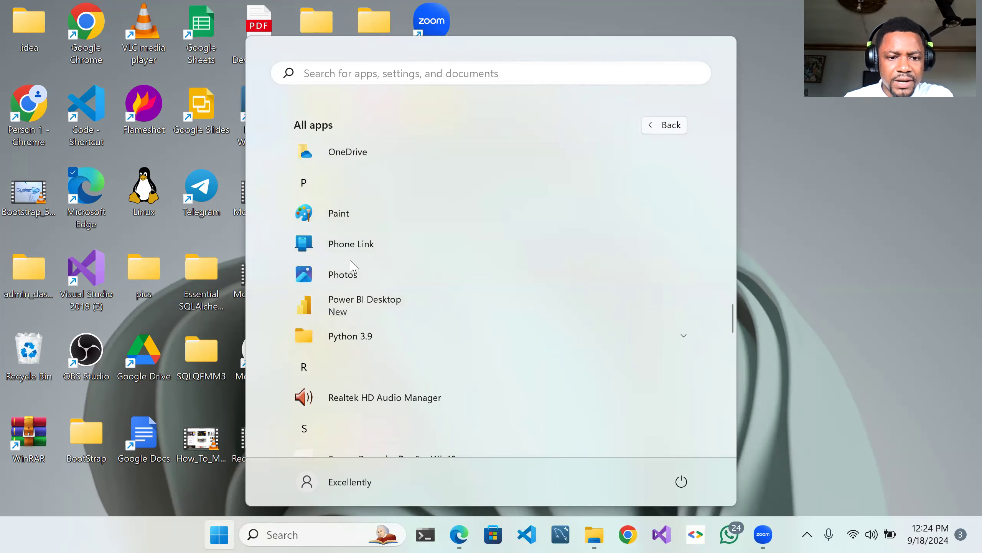
scroll(353, 267, down, 3)
click(514, 77)
text(ssms)
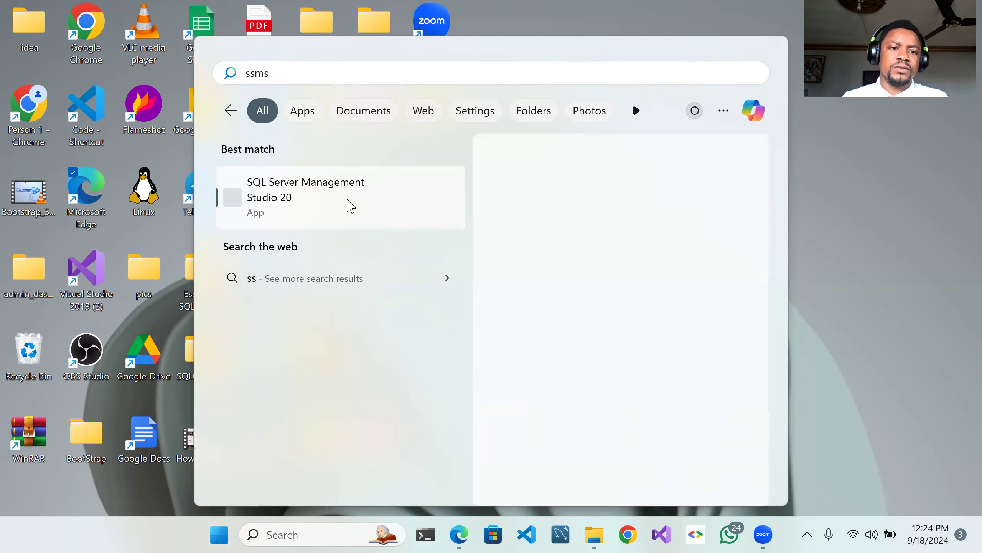
click(298, 192)
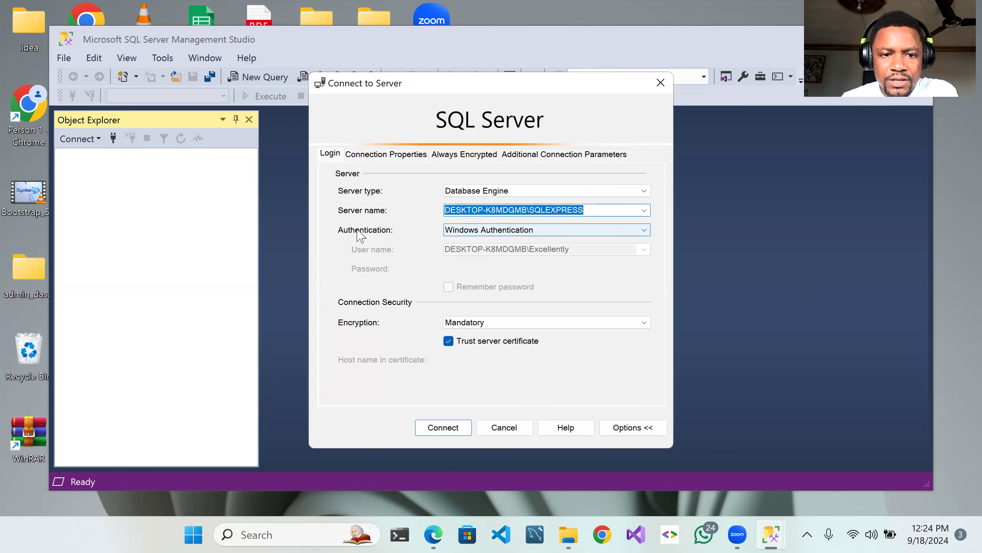
Step: Connect to the local SQLEXPRESS database engine using Windows Authentication, mandatory encryption and a trusted server certificate
click(564, 232)
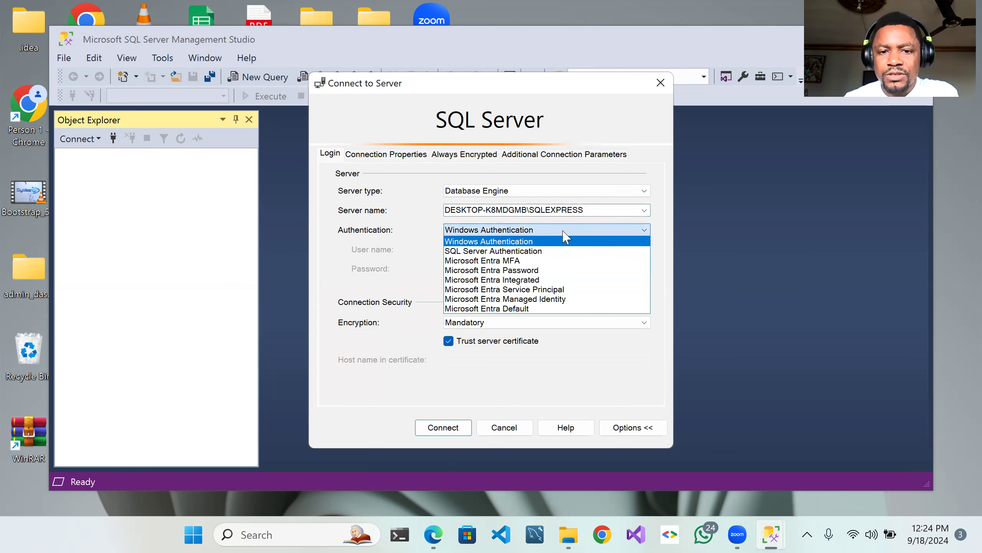
click(665, 267)
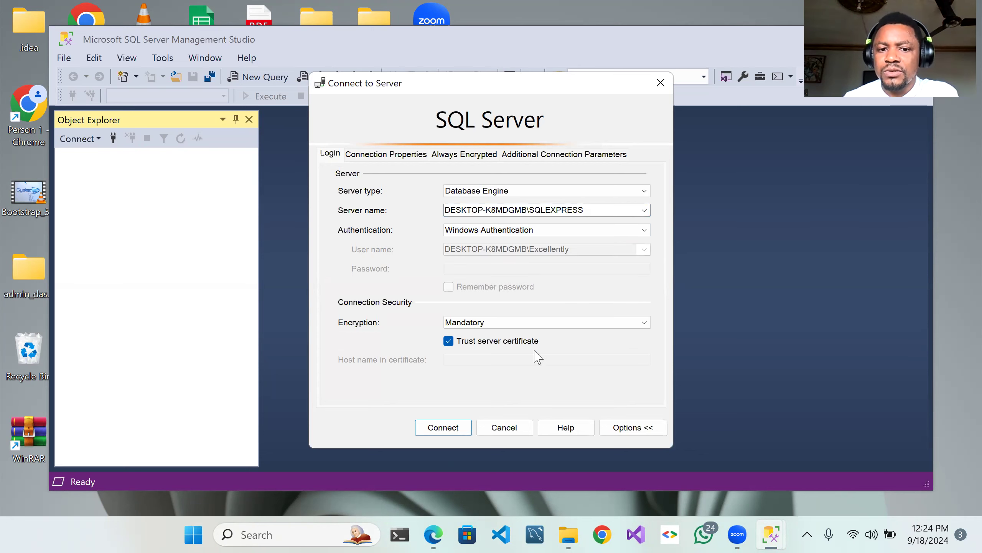
click(453, 342)
click(452, 342)
click(461, 429)
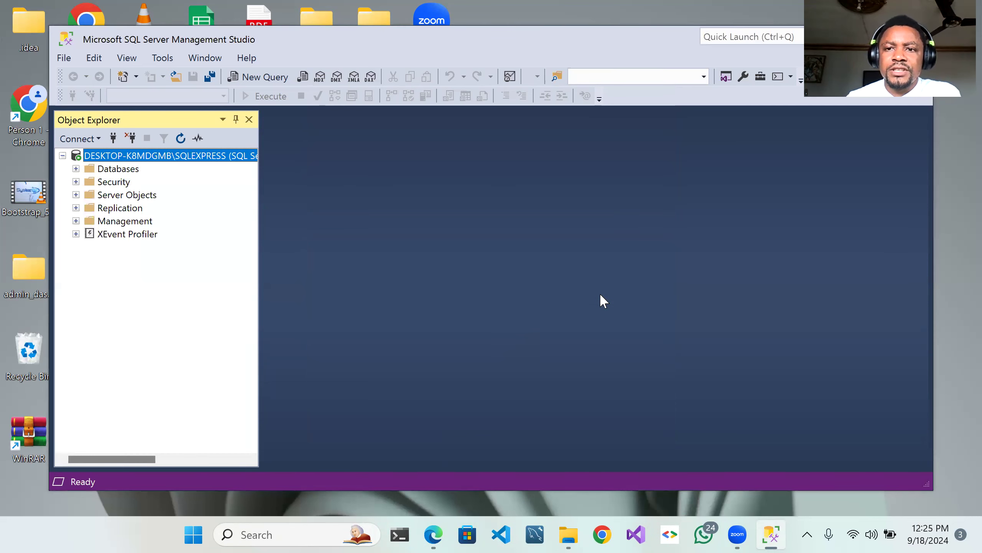
Step: Maximize the SQL Server Management Studio window and expand the server's Databases folder
drag(569, 46, 556, 151)
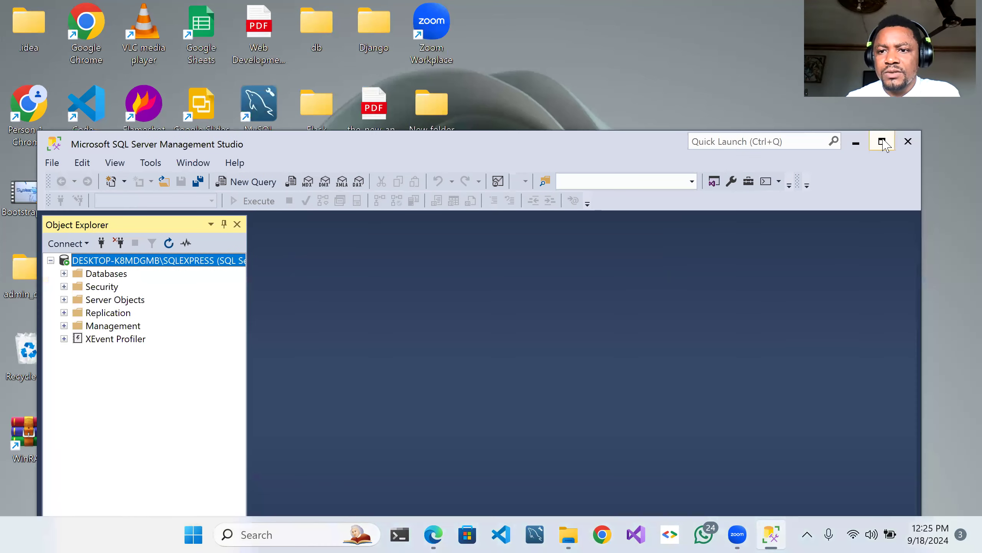
click(882, 142)
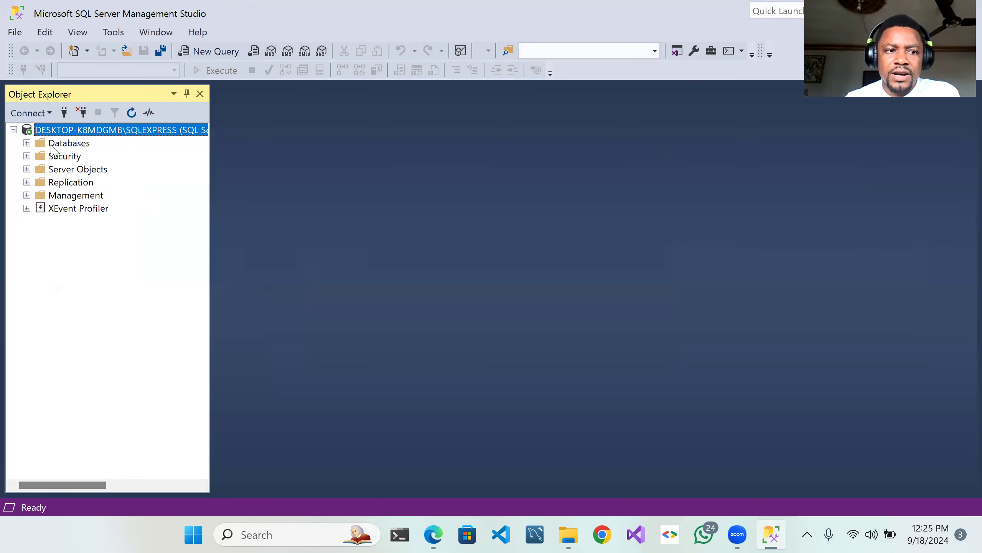
click(38, 145)
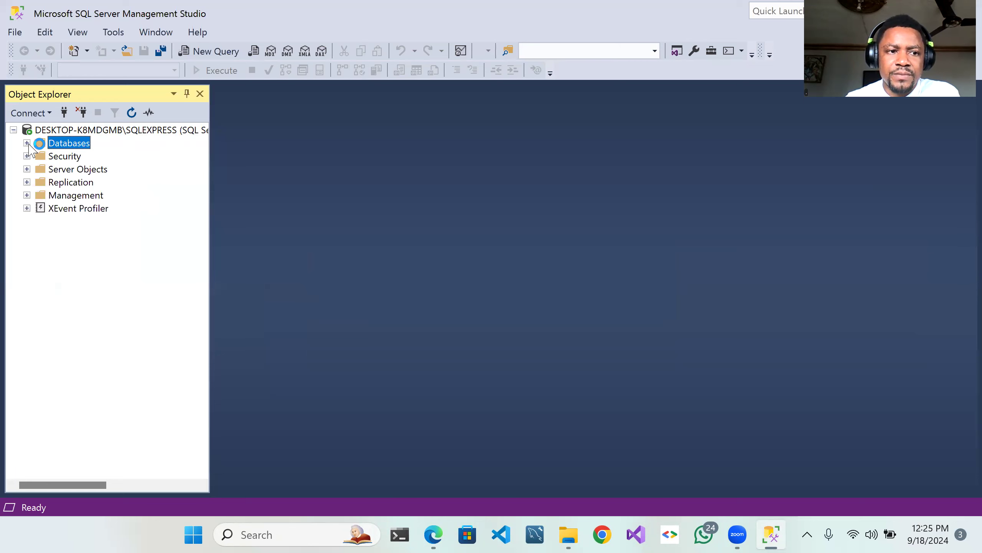
click(26, 143)
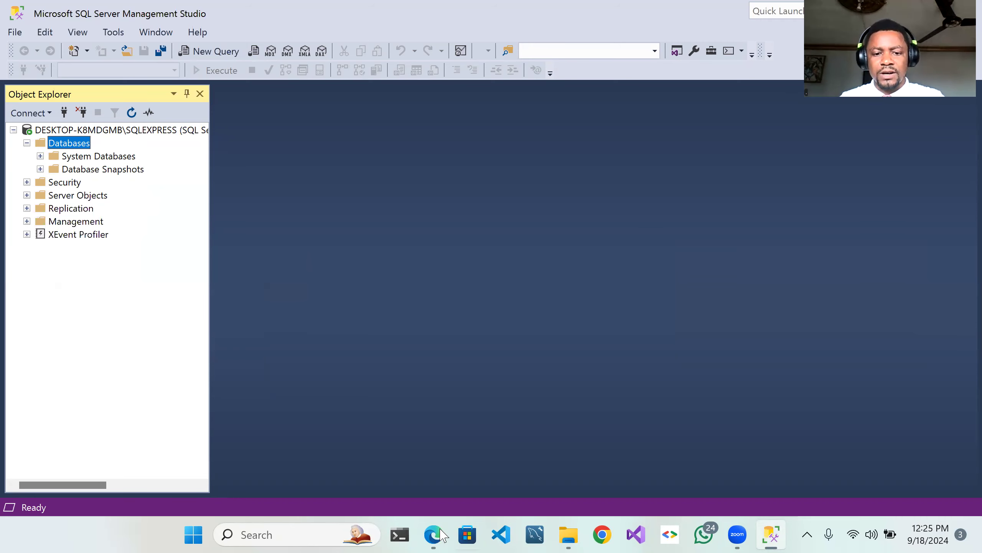
Step: Switch to Microsoft Edge and search the web in a new tab for "download adventureworkds sample database"
mouse_move(434, 534)
click(437, 485)
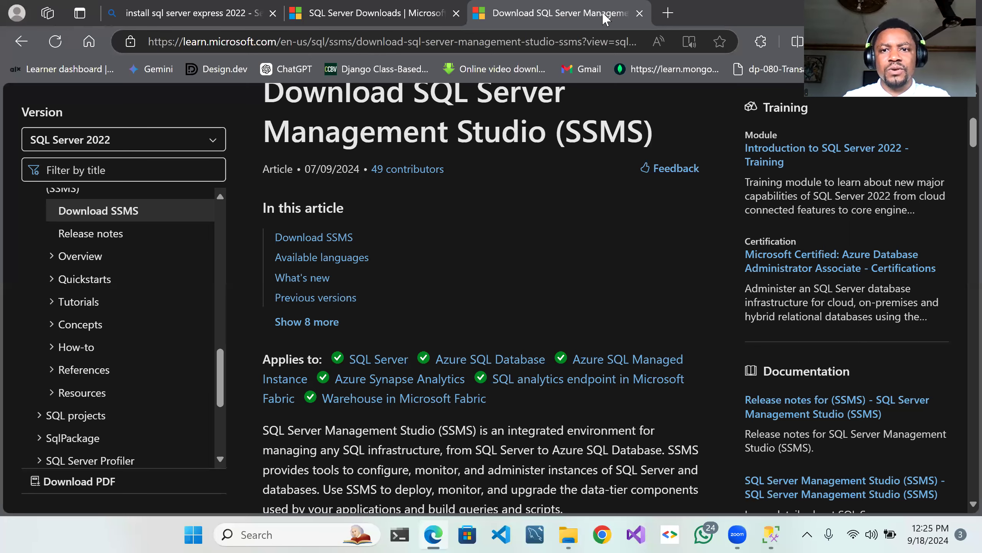
click(404, 12)
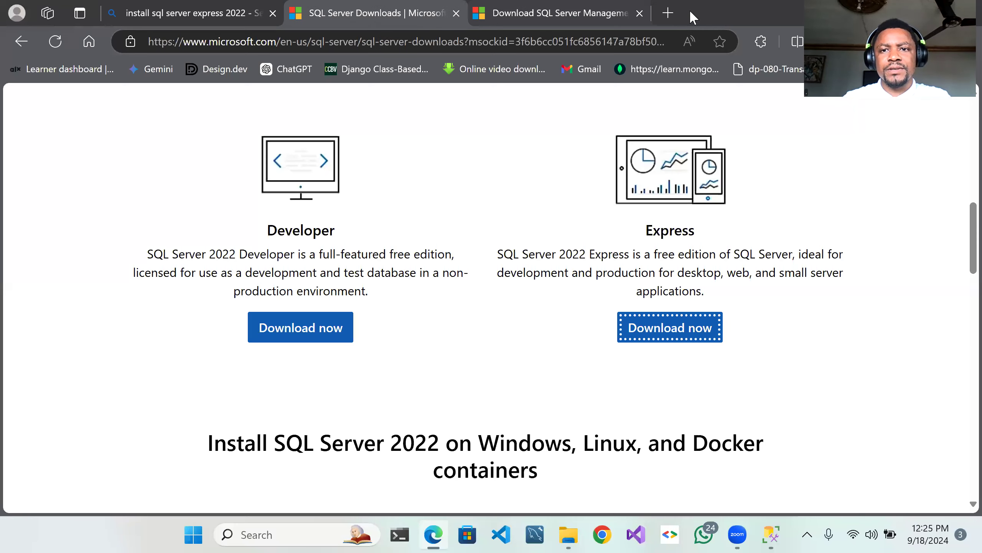
click(668, 13)
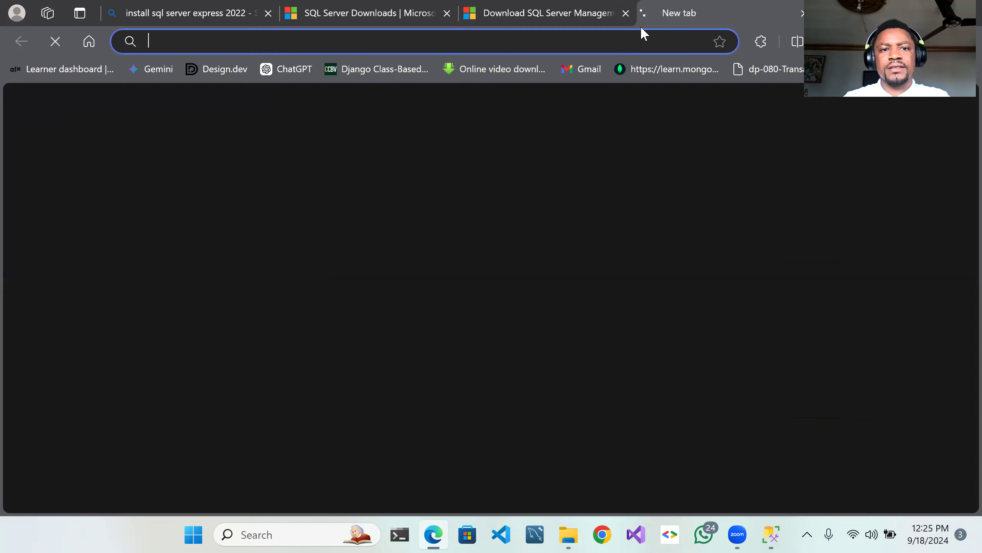
click(510, 50)
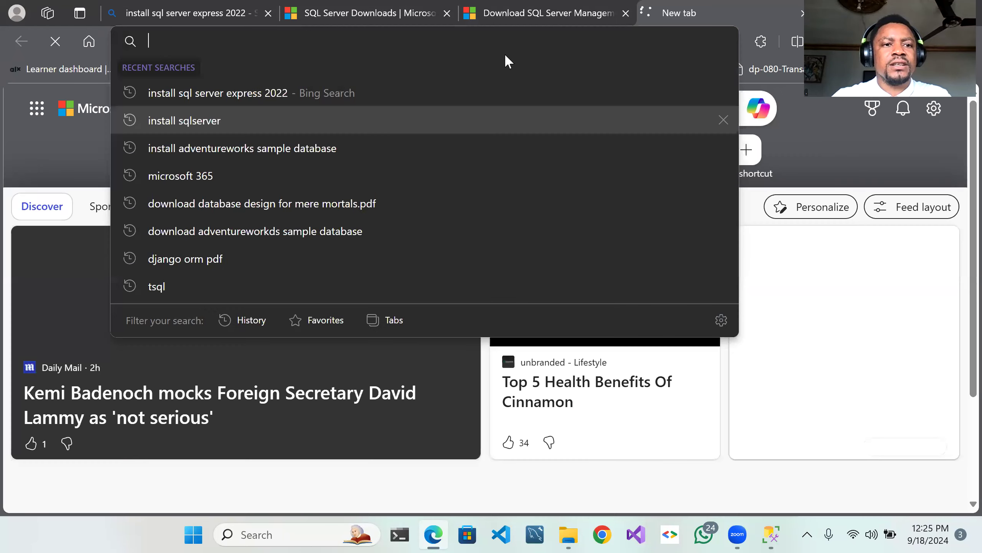
text(in)
key(BackSpace)
key(BackSpace)
key(BackSpace)
text(down)
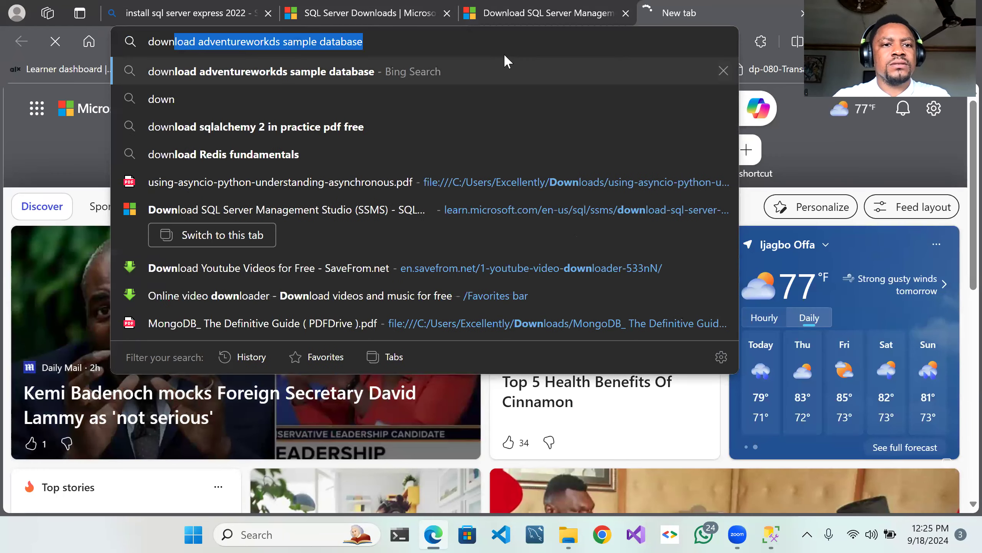
key(Return)
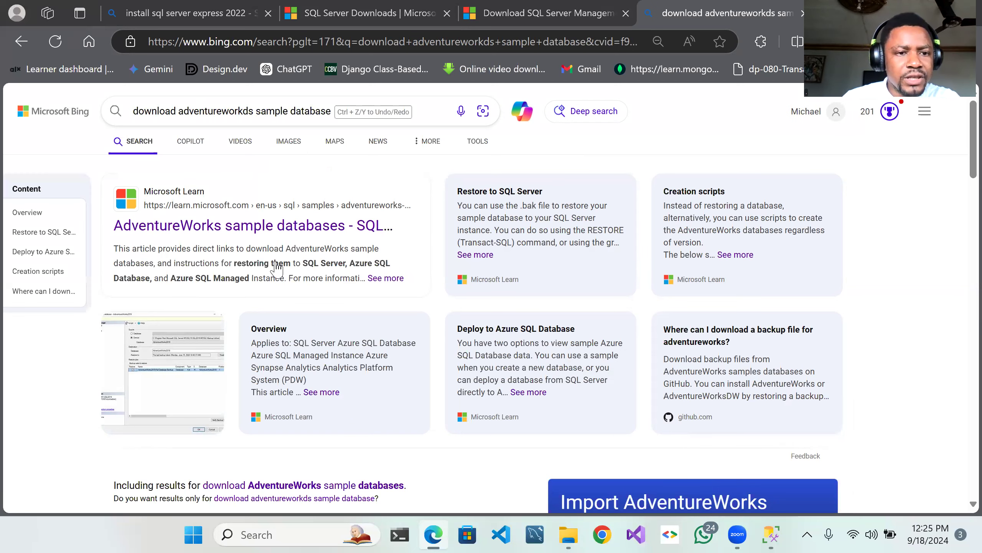
Step: Open the Microsoft Learn article on AdventureWorks sample databases and go to its table of backup file downloads
scroll(321, 286, down, 4)
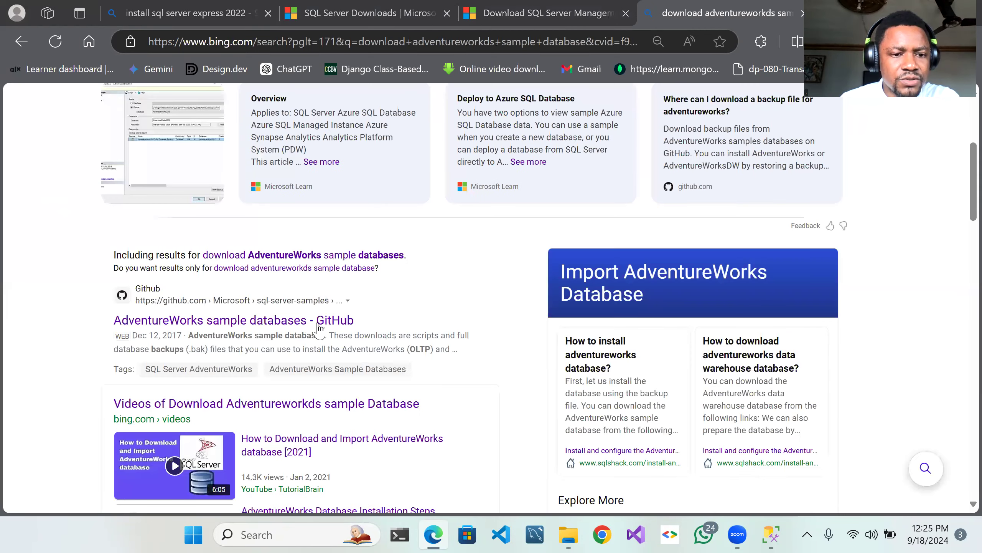
scroll(319, 329, up, 4)
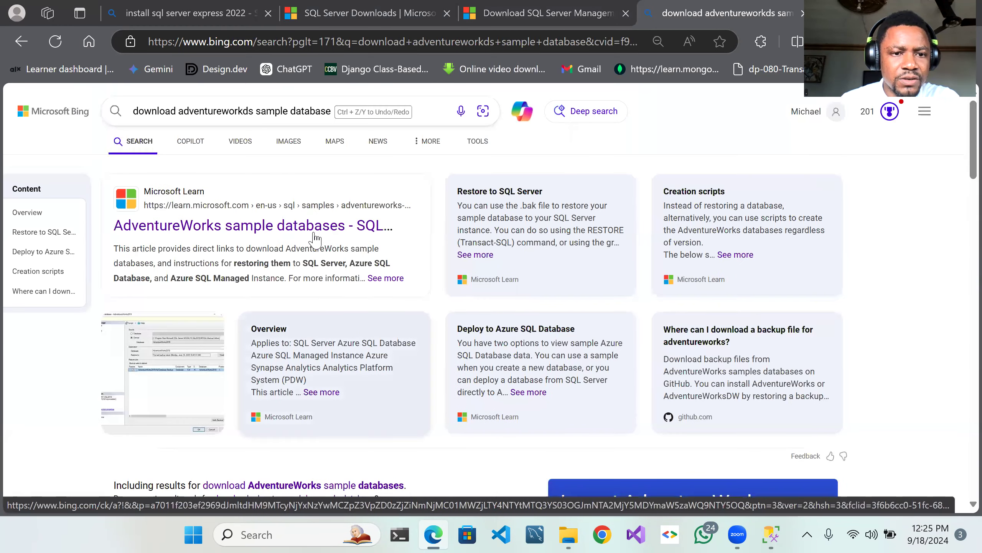
click(316, 232)
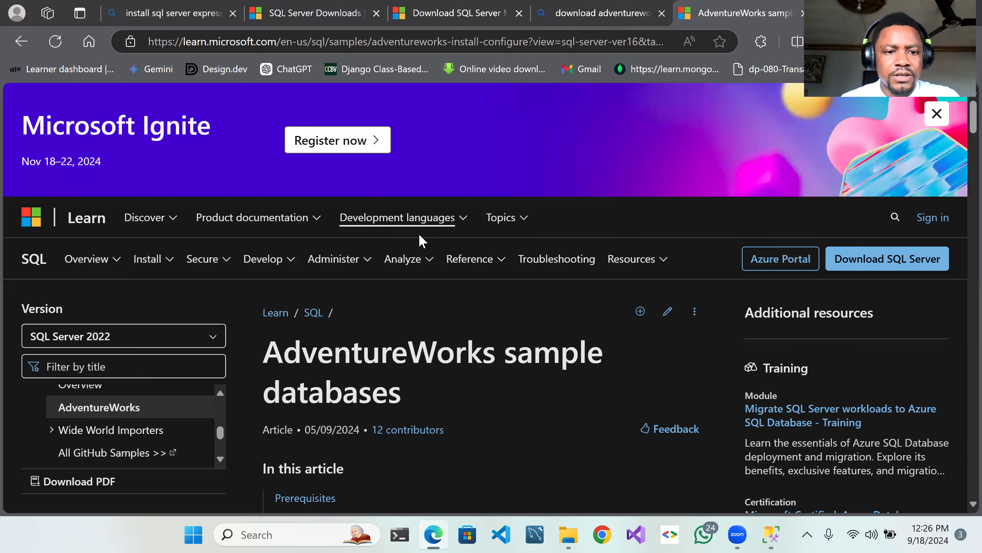
scroll(420, 235, down, 4)
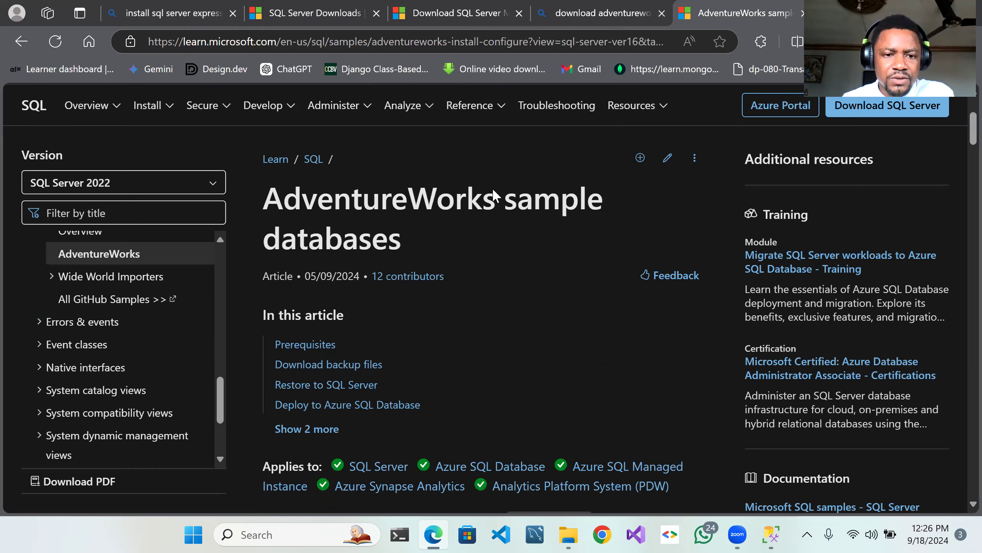
scroll(496, 196, down, 4)
scroll(496, 196, down, 10)
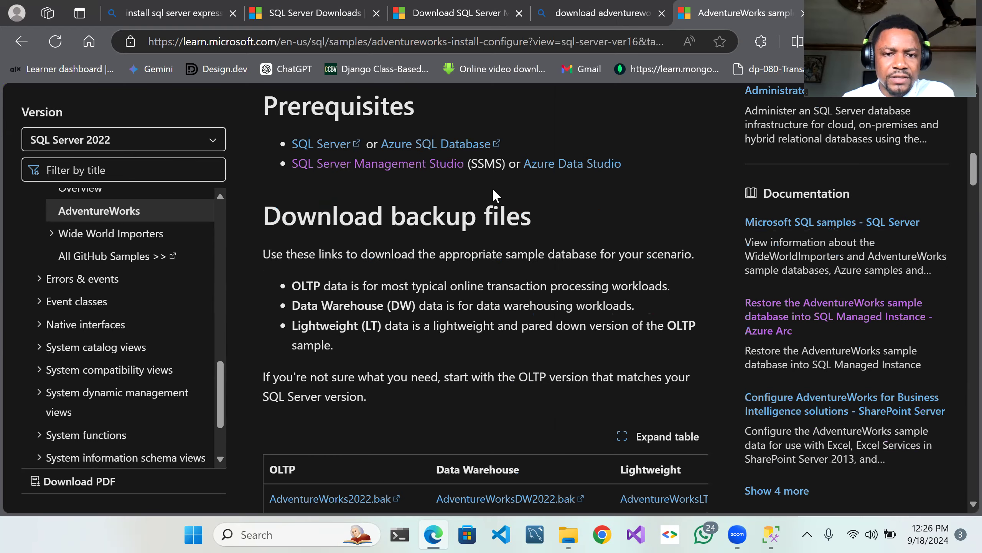
scroll(495, 196, down, 6)
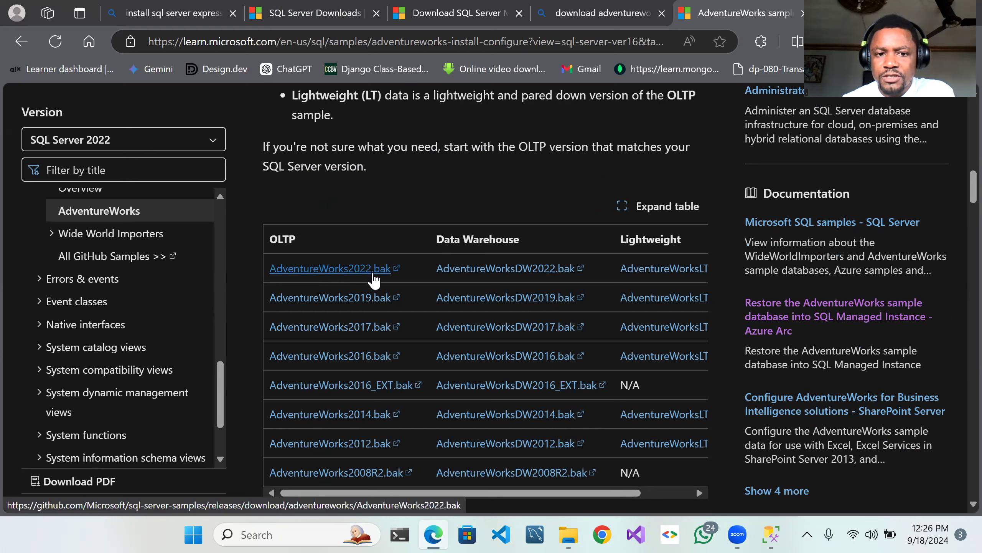
Step: Start downloading the AdventureWorks2022.bak OLTP backup and cancel that download
click(335, 279)
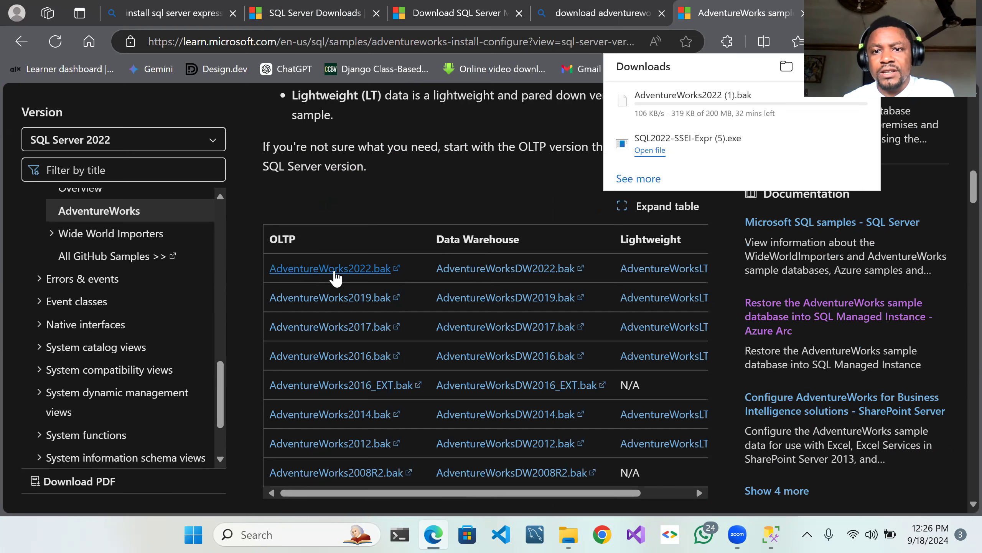
mouse_move(729, 128)
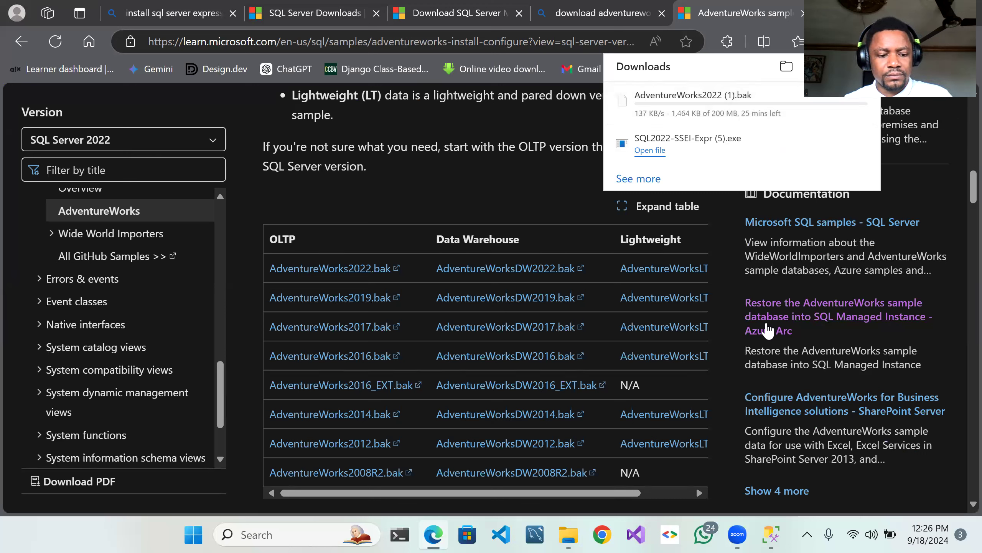
mouse_move(756, 112)
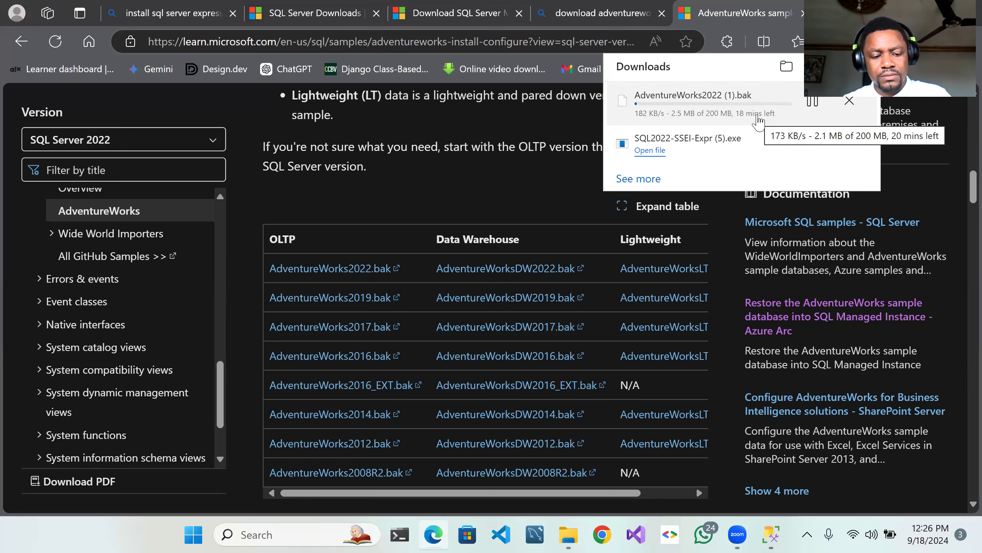
key(super)
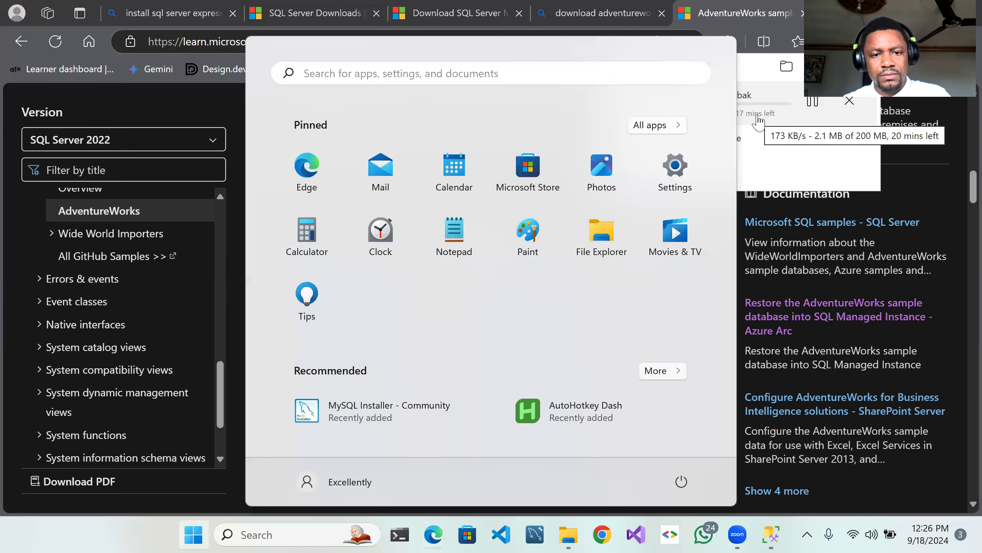
click(889, 192)
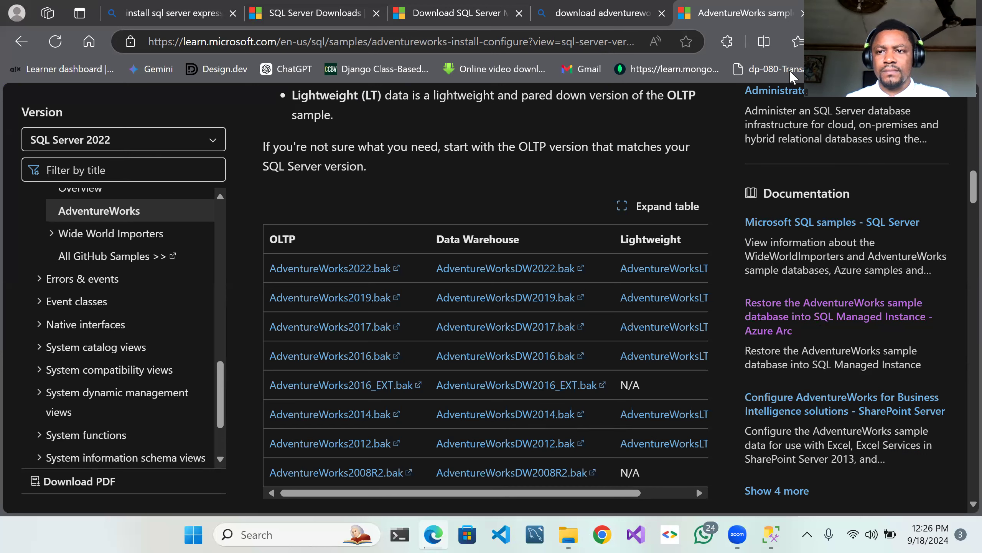
click(865, 41)
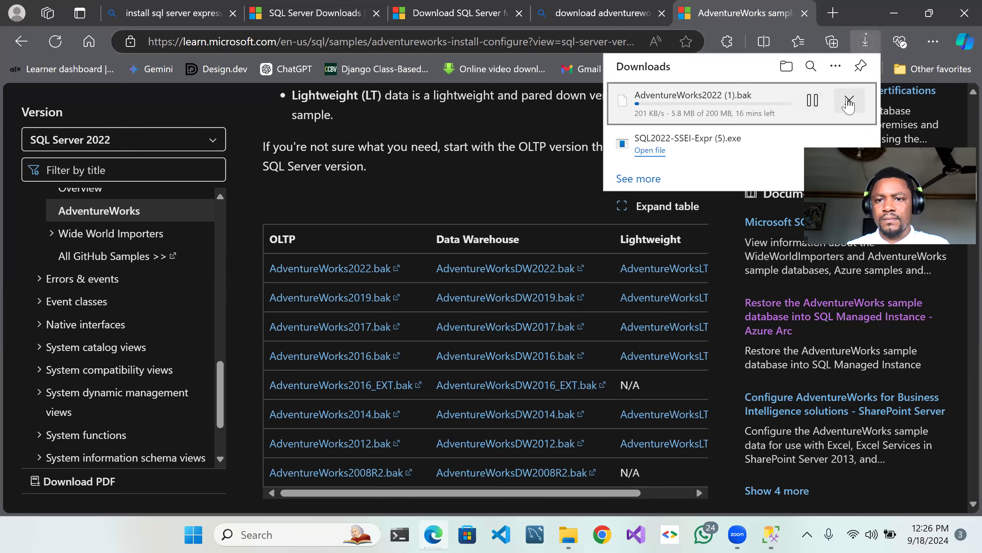
click(850, 100)
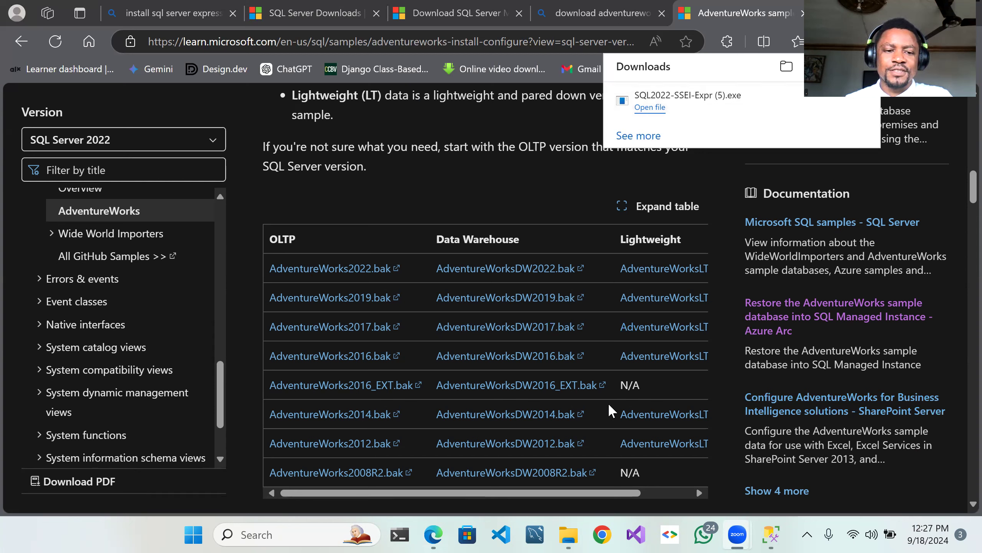
Step: Switch to the Downloads folder in File Explorer and copy the AdventureWorks2022.bak file
mouse_move(566, 527)
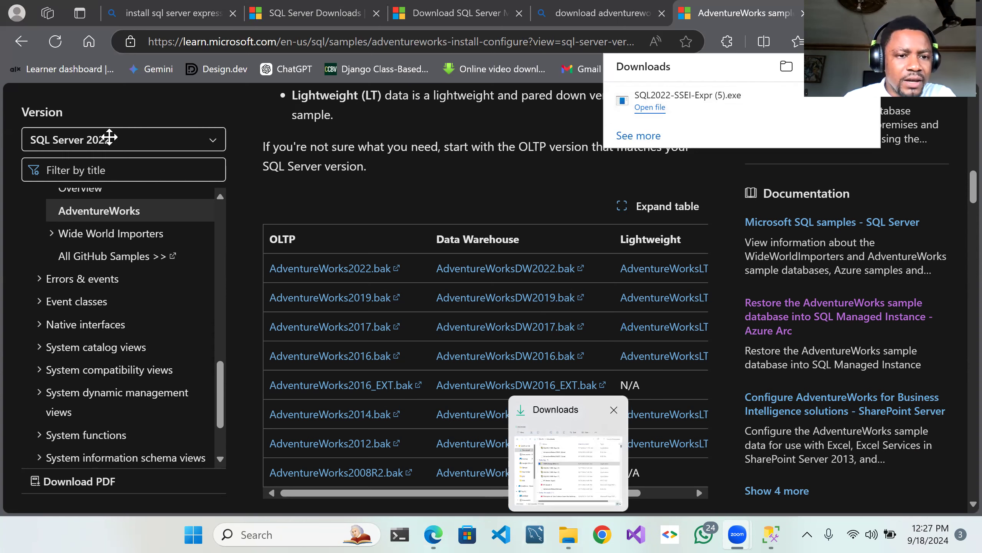
scroll(242, 257, down, 2)
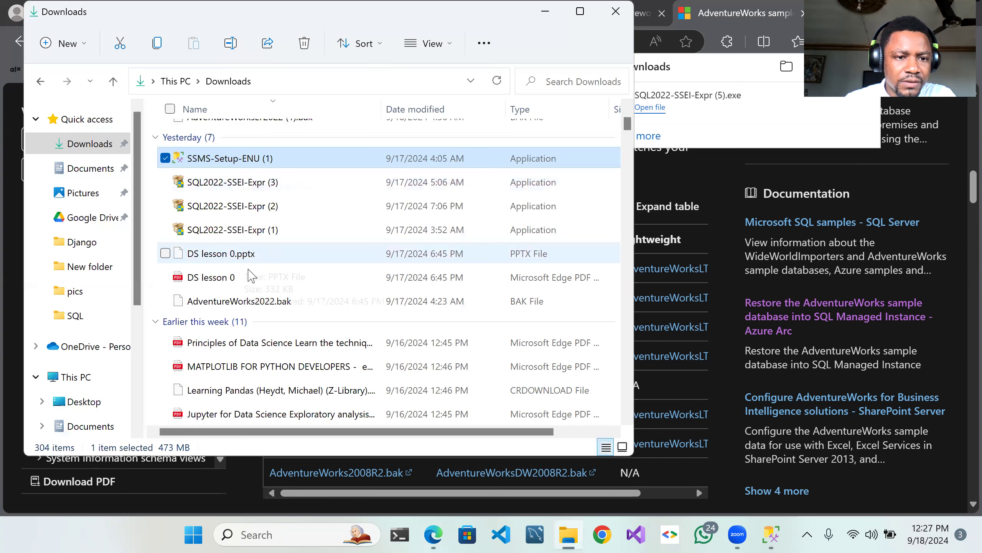
scroll(250, 273, down, 2)
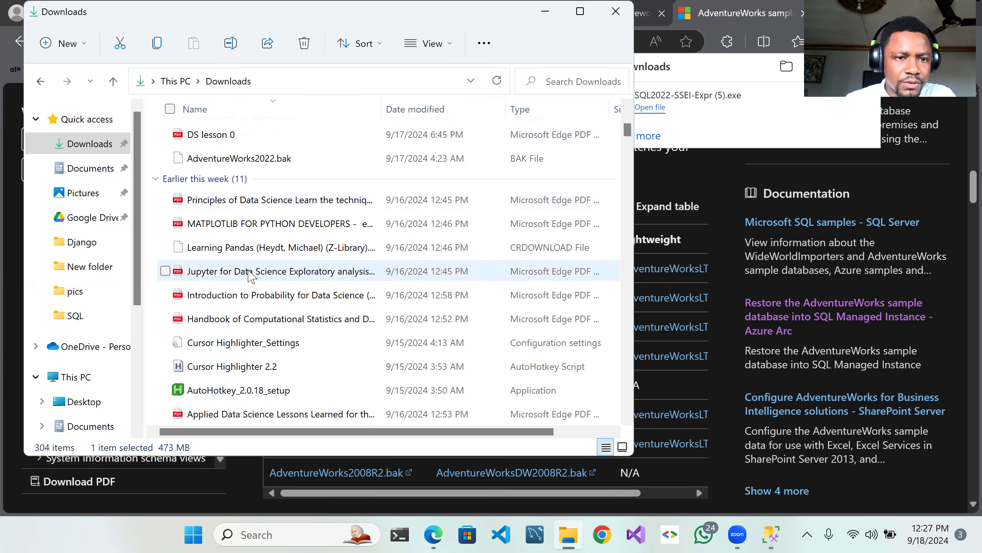
click(254, 162)
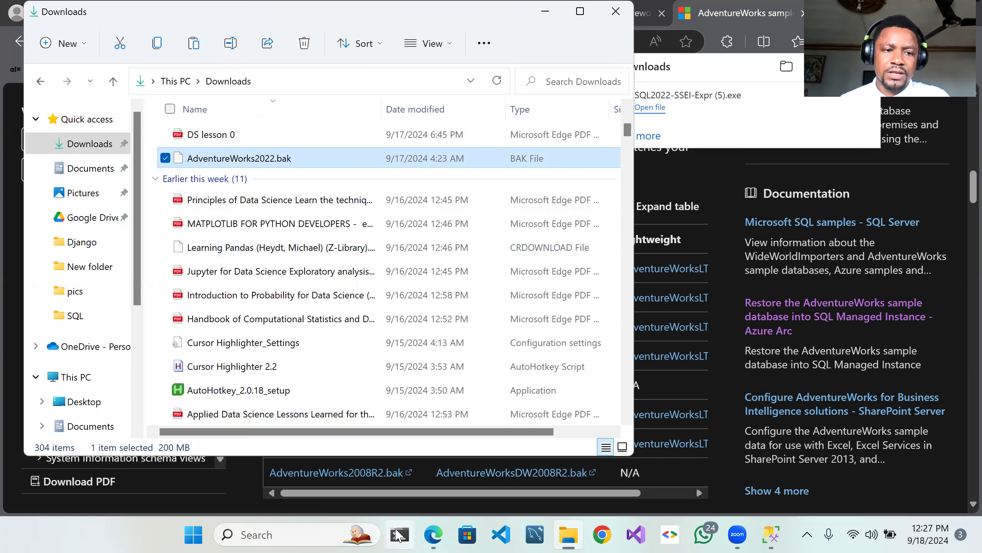
scroll(129, 296, down, 2)
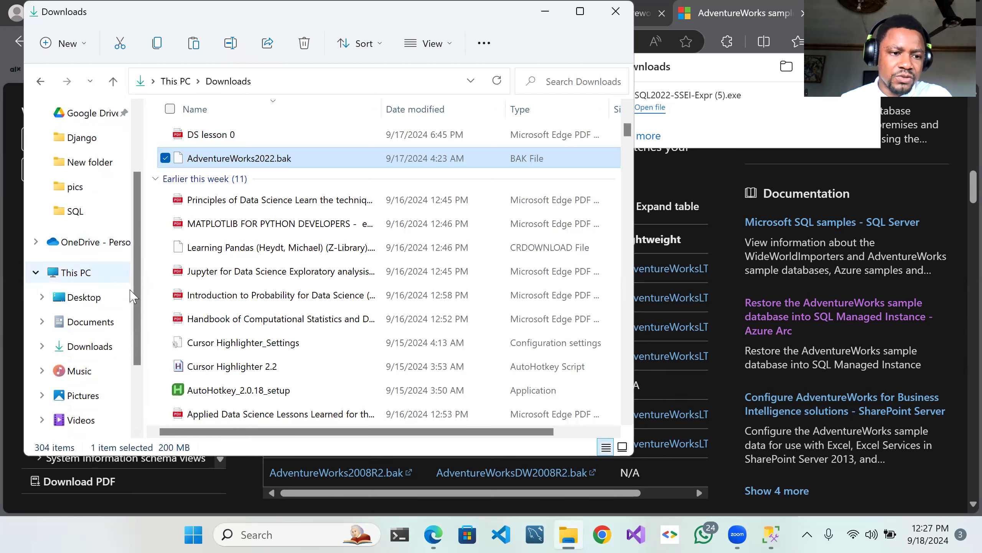
scroll(133, 296, down, 3)
click(111, 372)
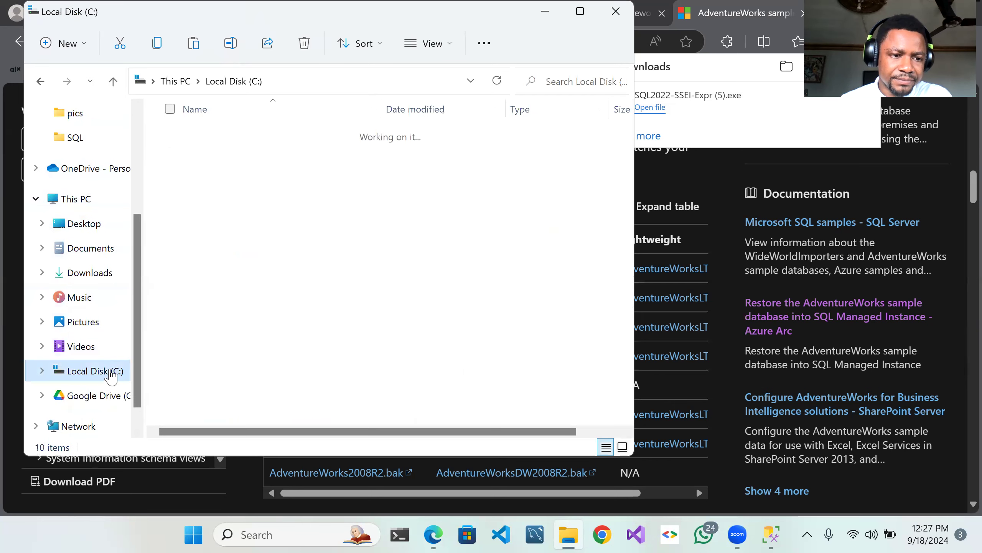
click(545, 11)
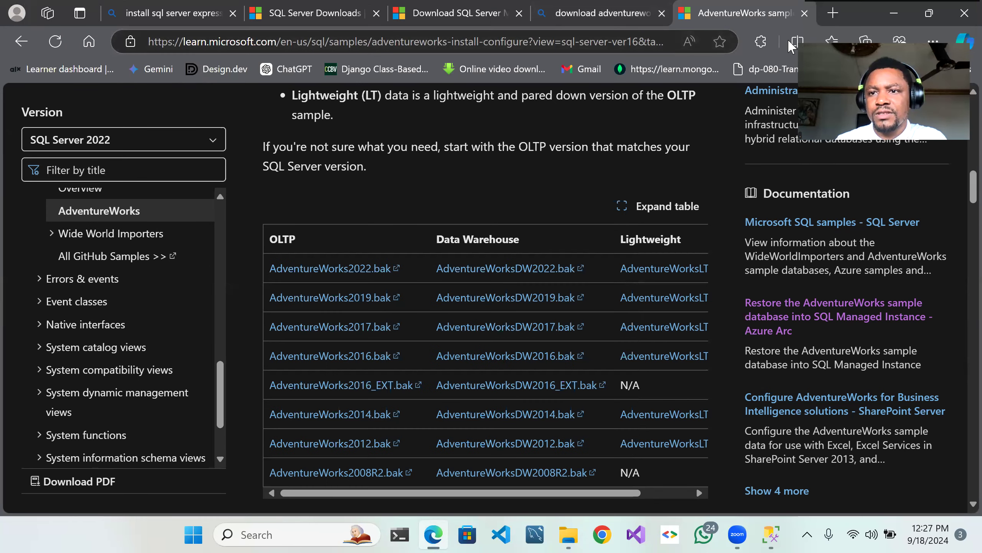
Step: Go to the desktop, open the New folder there in File Explorer, and browse from it to Local Disk (C:)
key(alt+Tab)
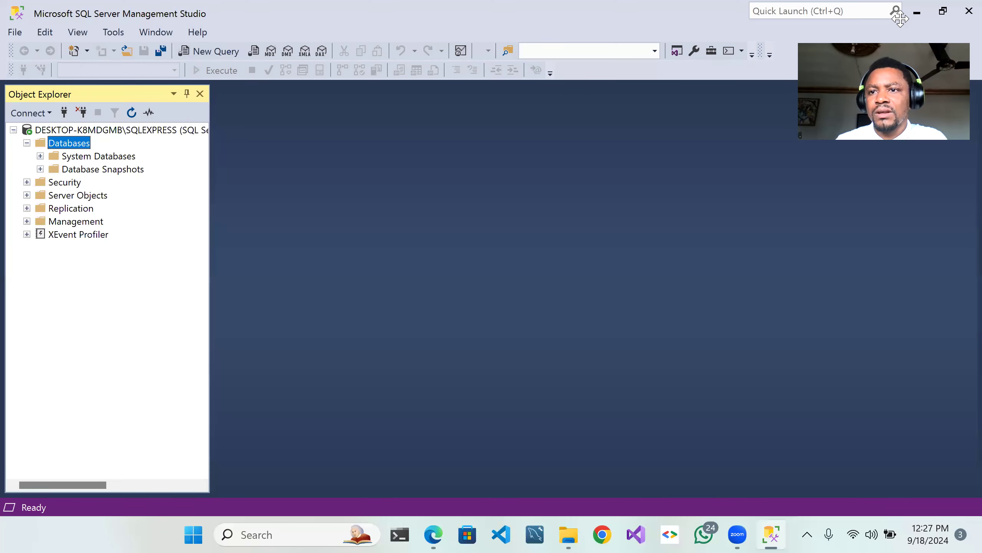
click(537, 536)
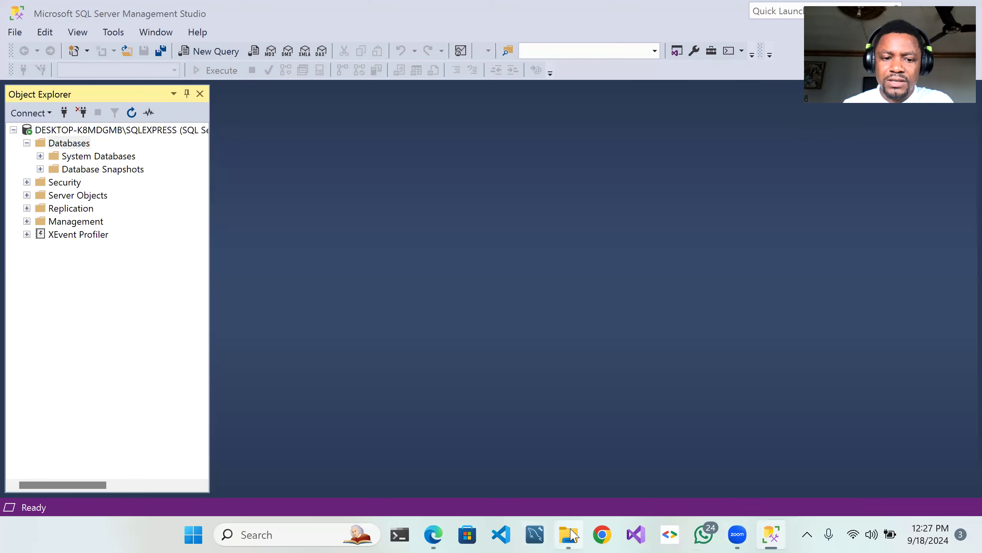
click(642, 2)
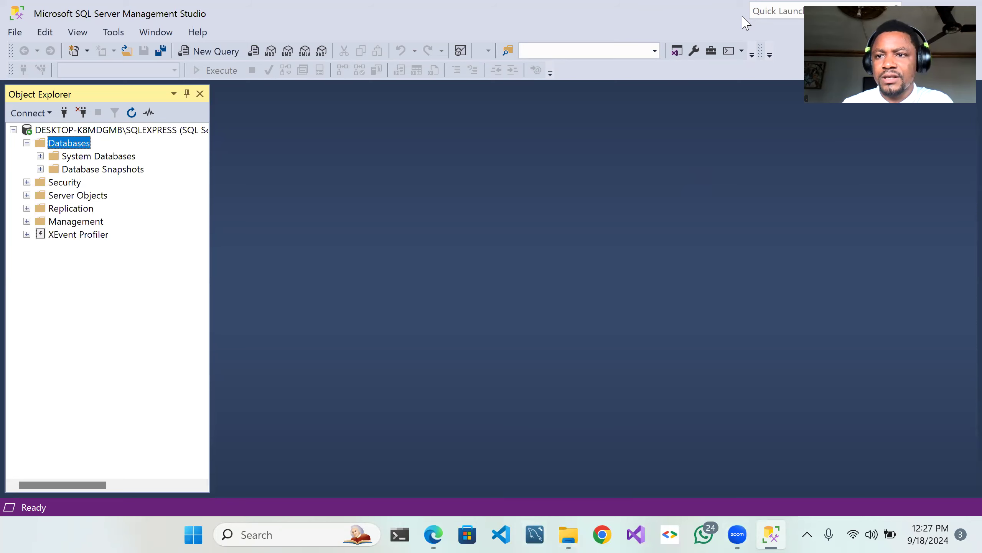
click(919, 15)
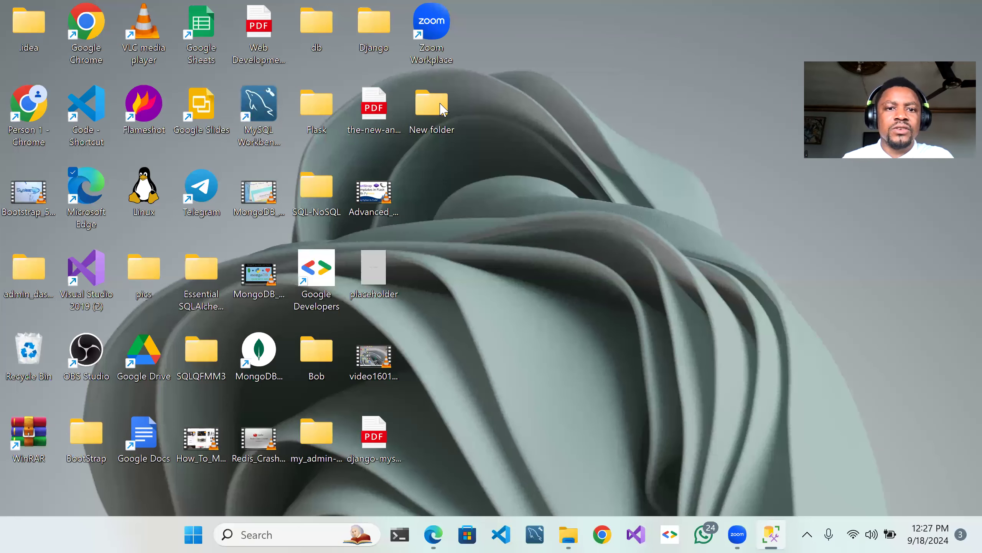
click(442, 109)
double_click(442, 110)
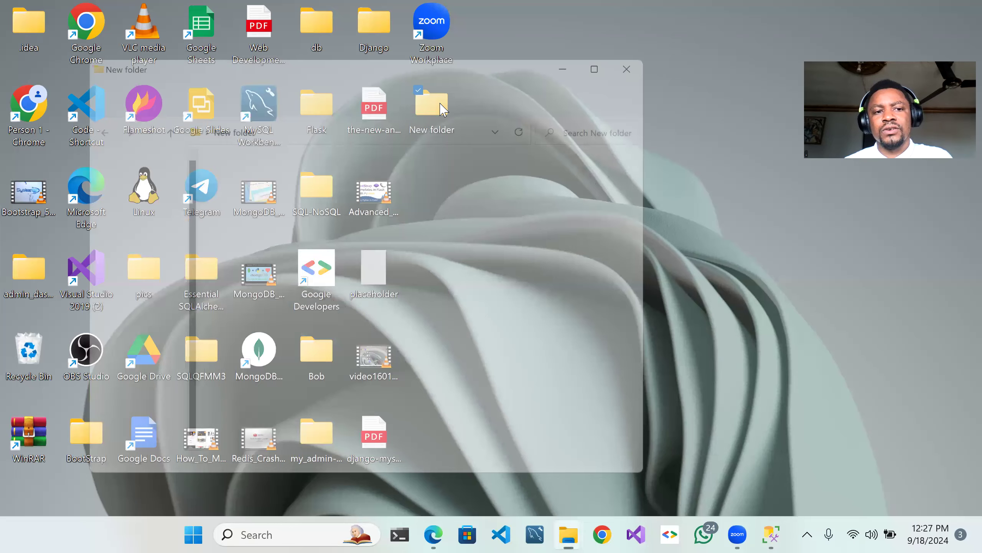
scroll(154, 268, down, 5)
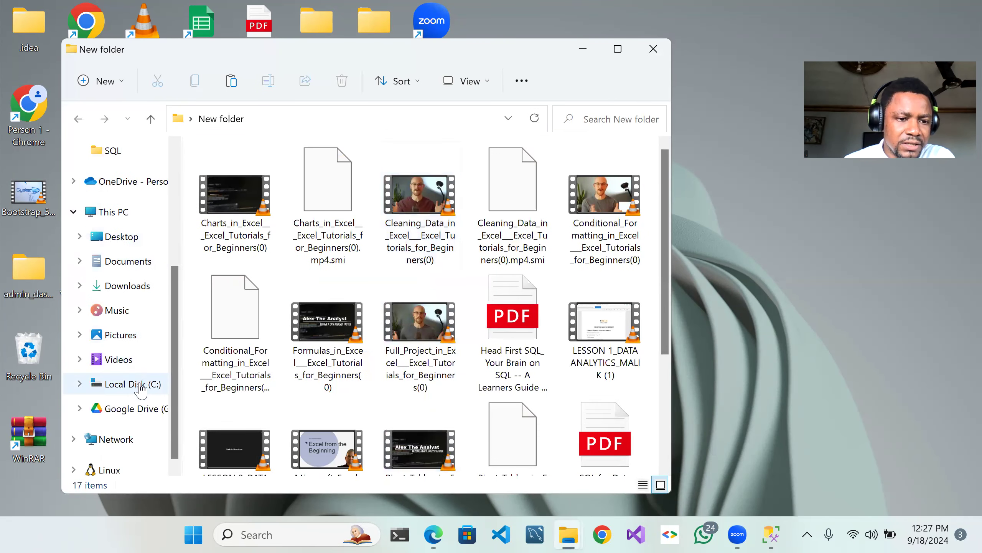
click(141, 385)
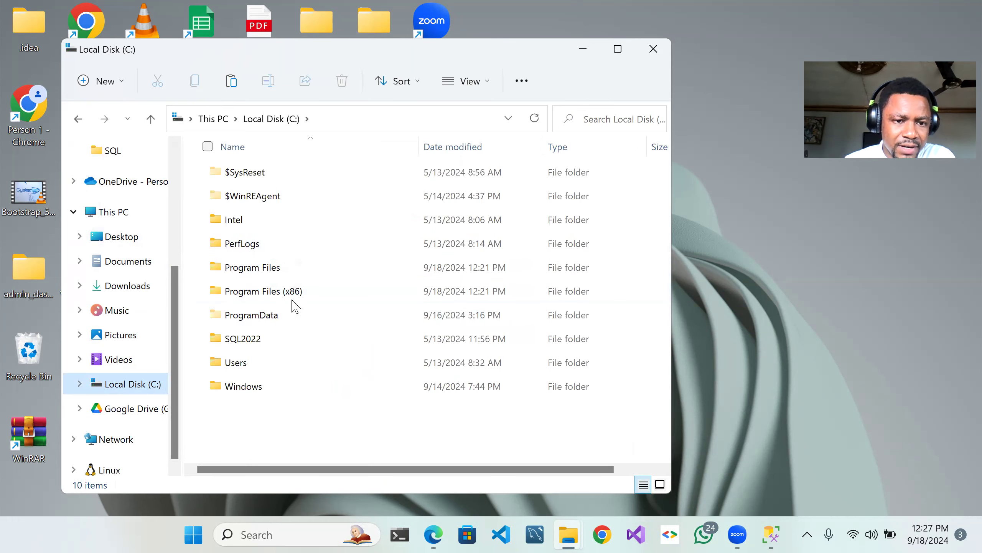
Step: Open the Microsoft SQL Server folder inside Program Files on the C: drive
click(273, 277)
double_click(273, 277)
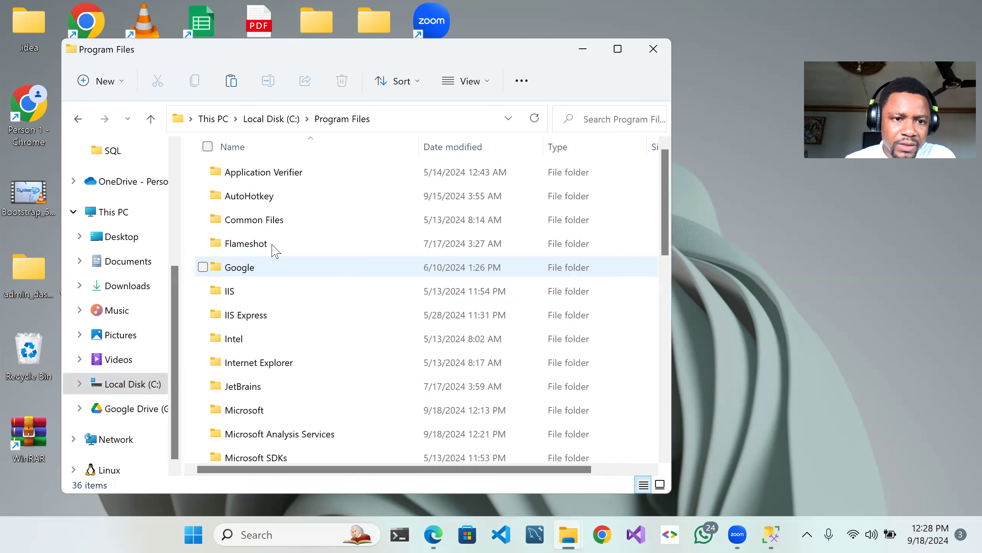
scroll(276, 243, down, 2)
scroll(273, 236, down, 2)
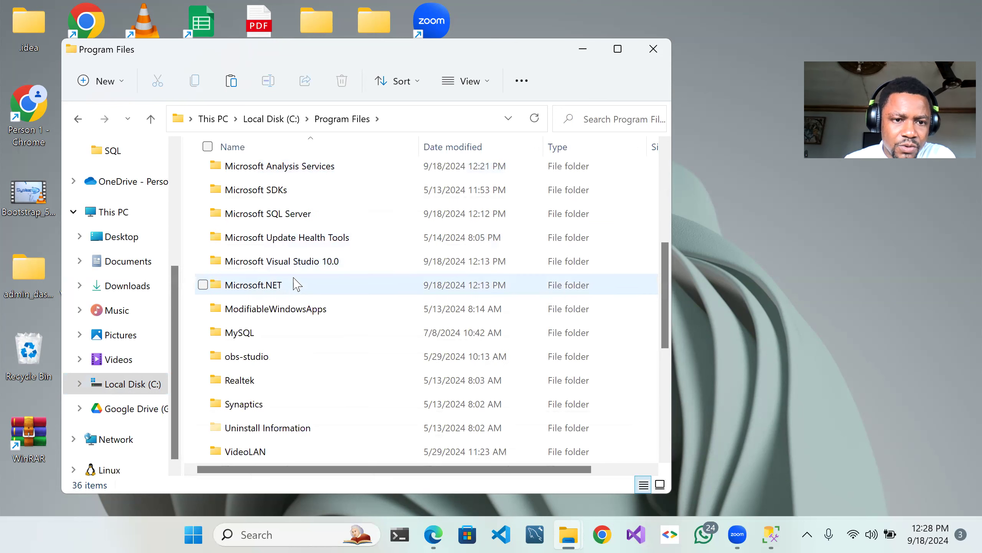
double_click(287, 216)
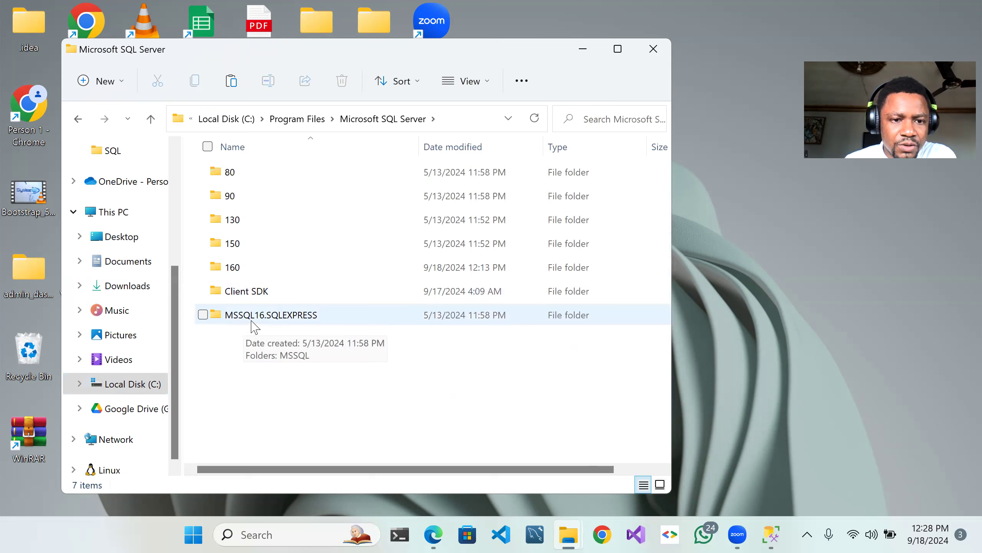
Step: Open the Backup folder under MSSQL16.SQLEXPRESS\MSSQL and grant permanent access to it
click(284, 322)
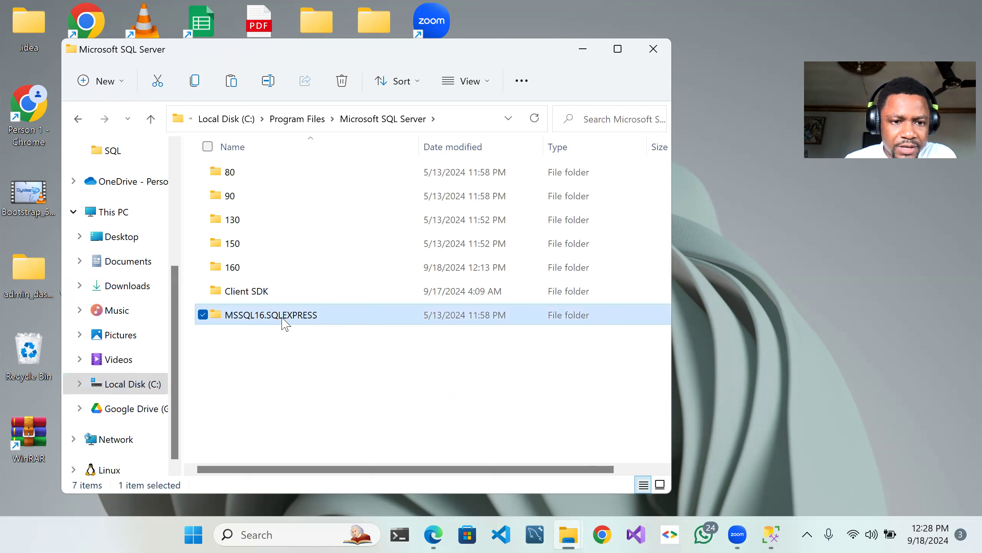
double_click(285, 324)
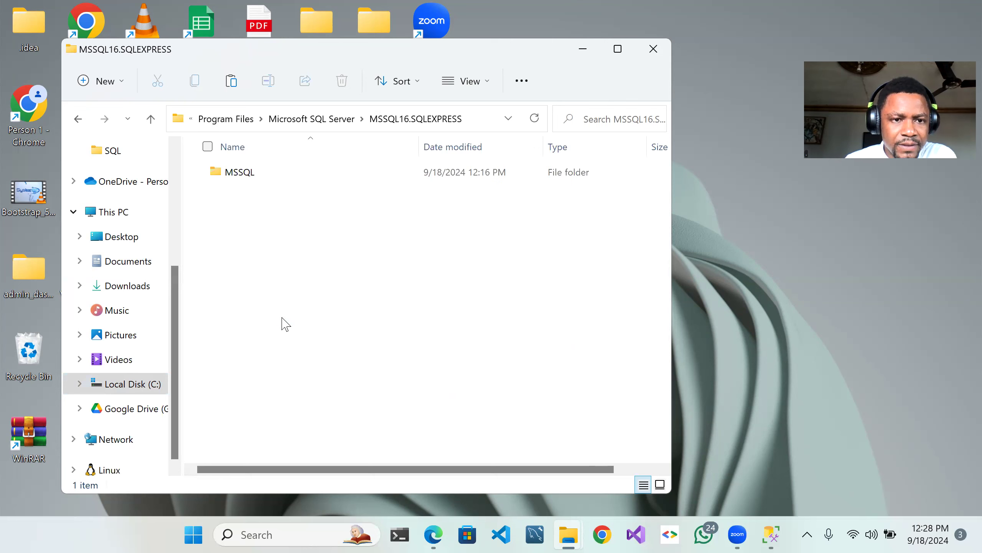
double_click(233, 173)
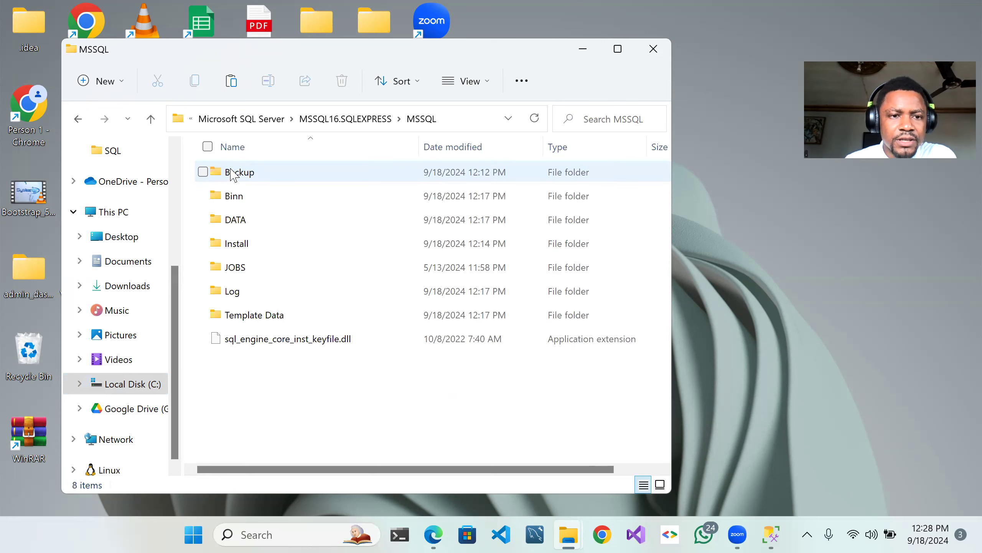
double_click(259, 179)
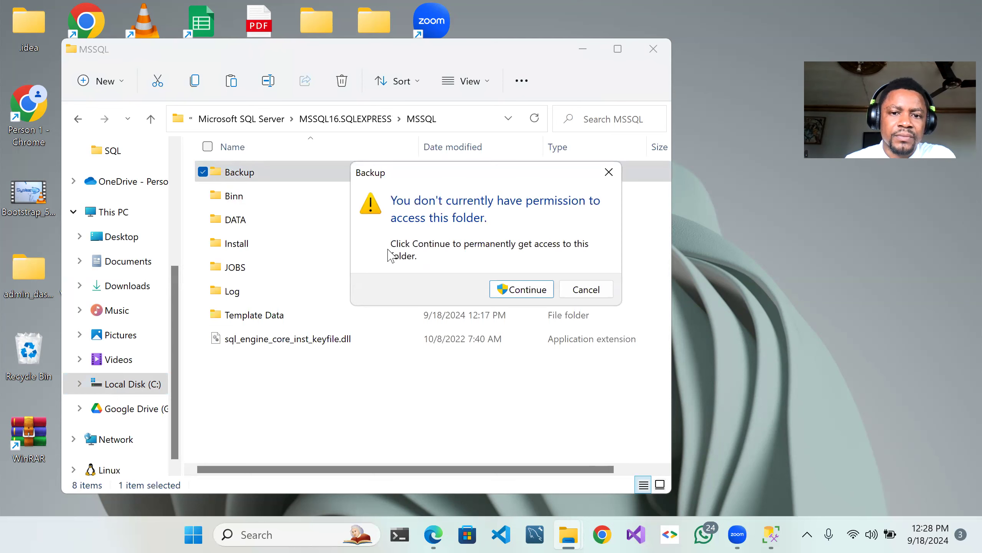
click(526, 292)
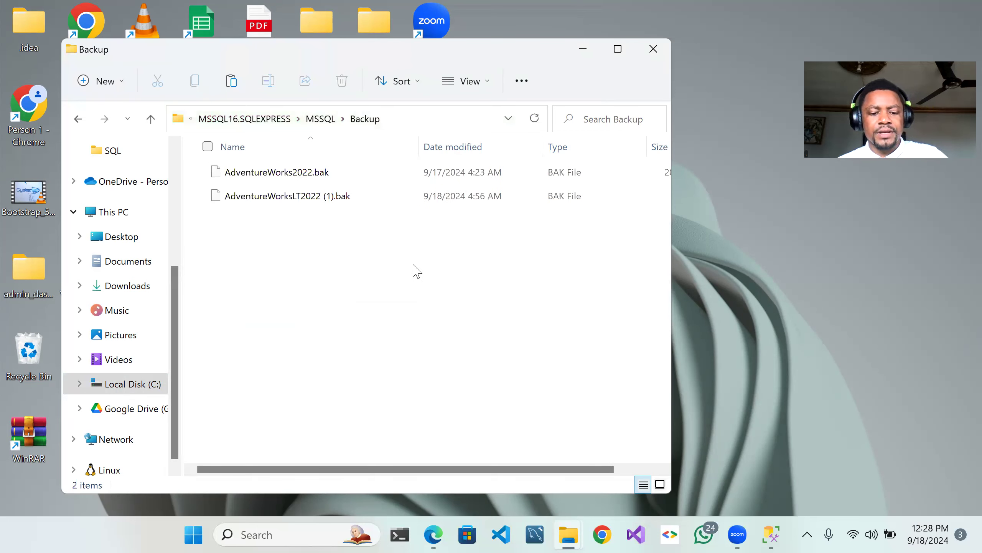
Step: Try to paste the copied AdventureWorks2022.bak into the Backup folder, cancel the replacement, and close the folder window
key(ctrl+v)
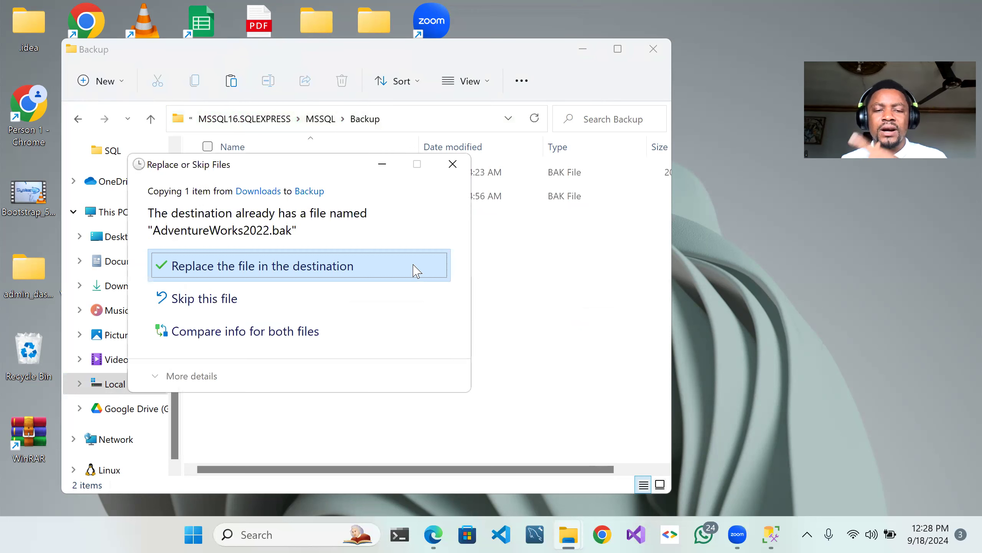
click(453, 164)
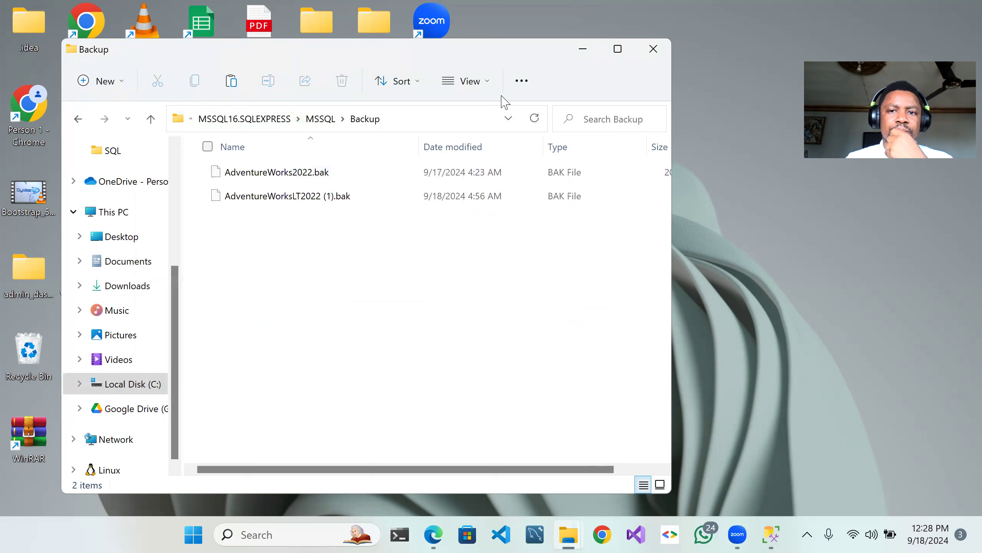
click(648, 56)
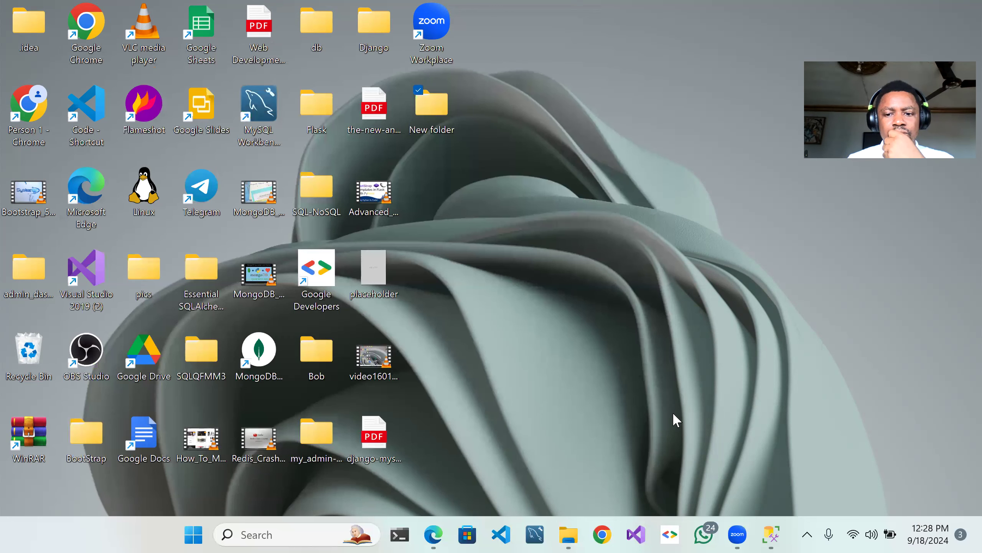
Step: Switch to SQL Server Management Studio and start a database restore with Device as the source
click(765, 535)
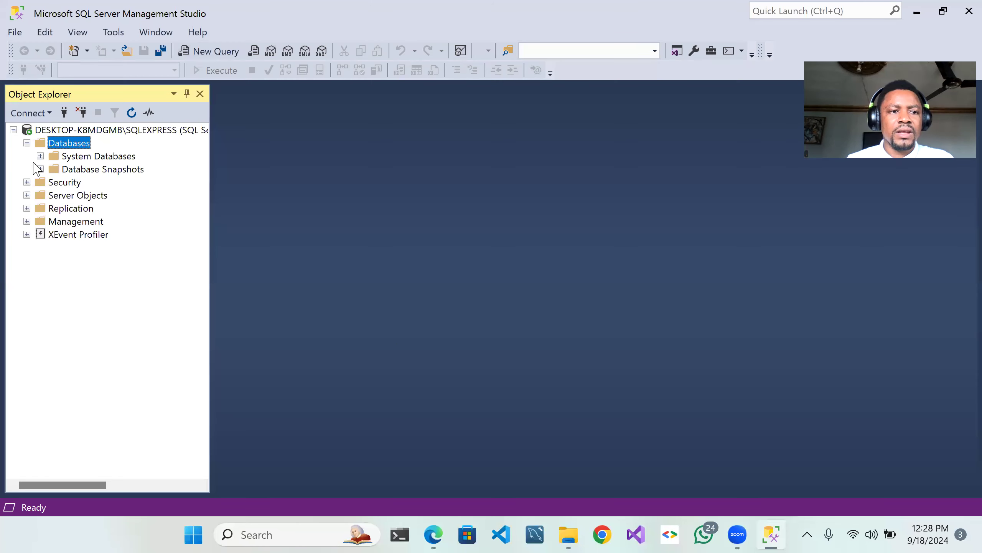
right_click(70, 144)
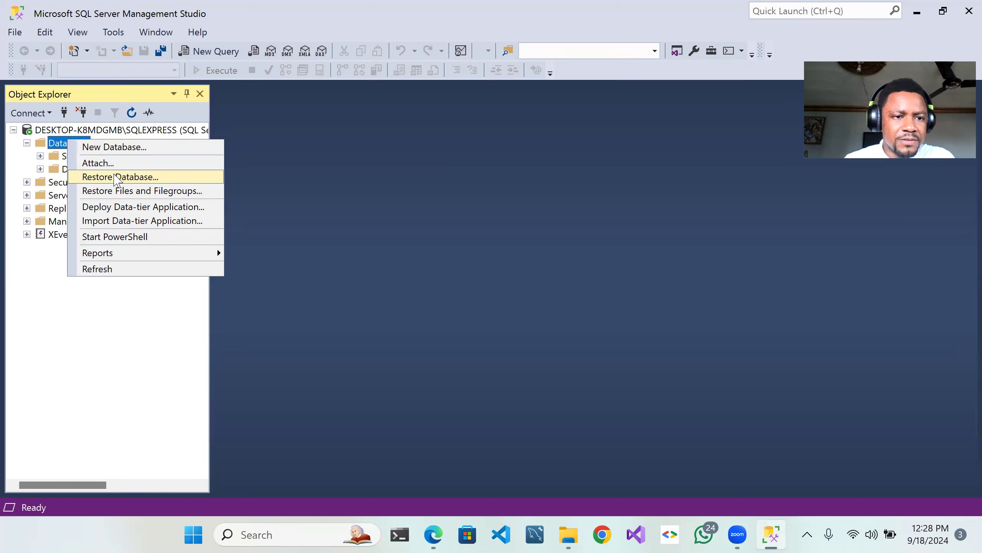
click(117, 177)
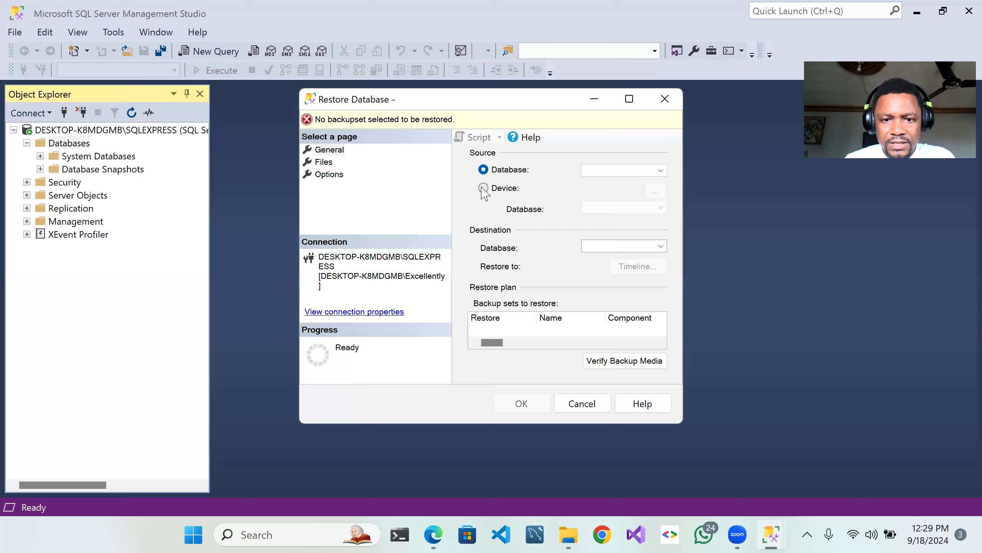
click(483, 188)
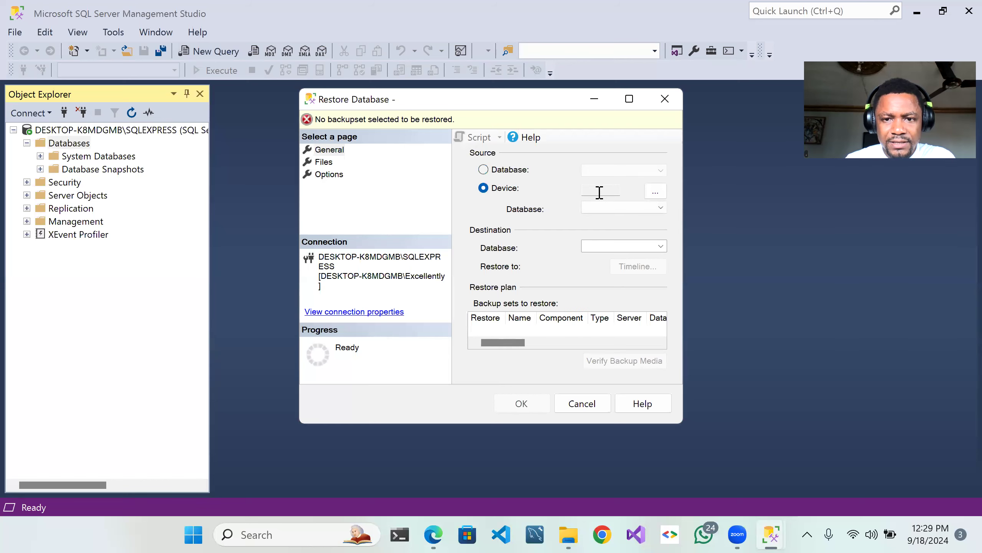
Step: Add AdventureWorks2022.bak from the server's Backup folder as the backup media file and run the restore
click(655, 193)
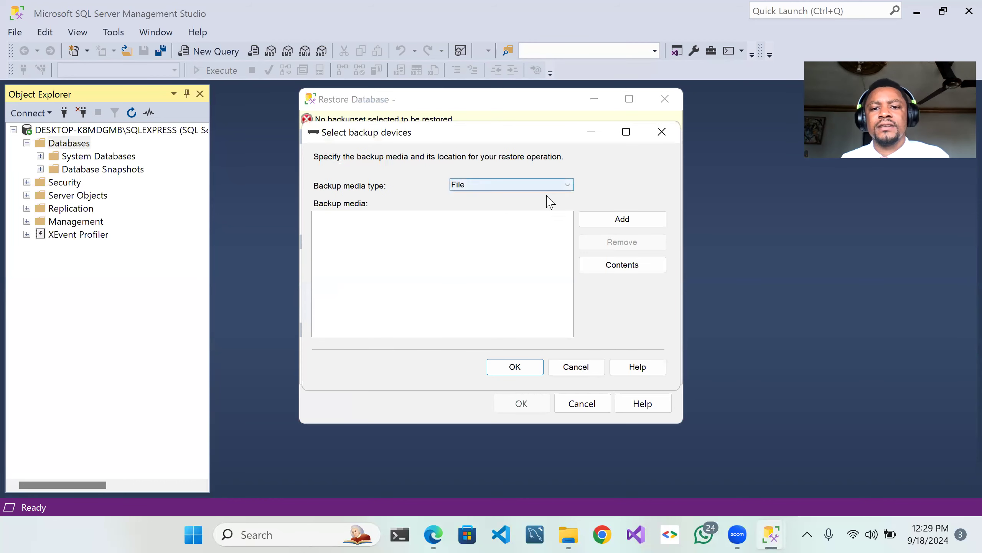
click(610, 220)
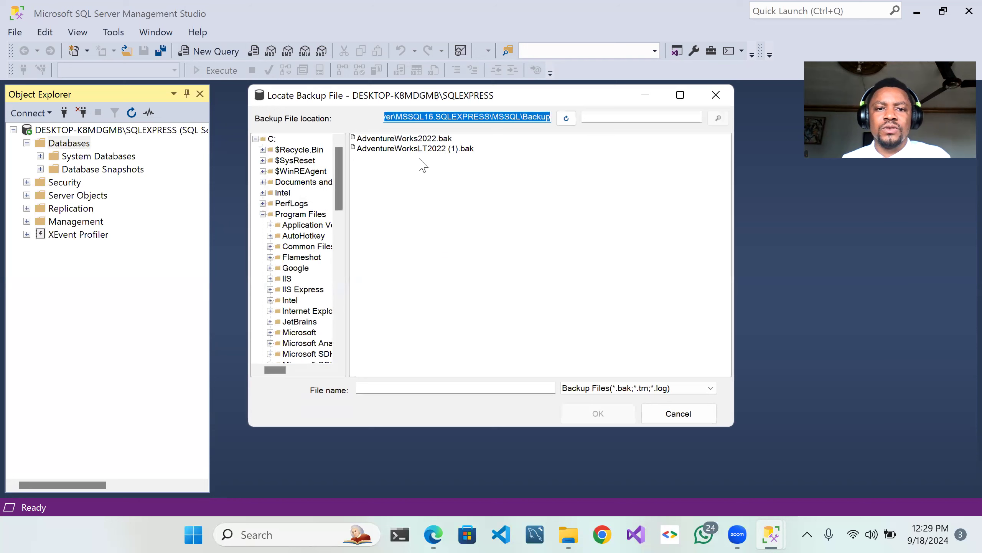
click(387, 139)
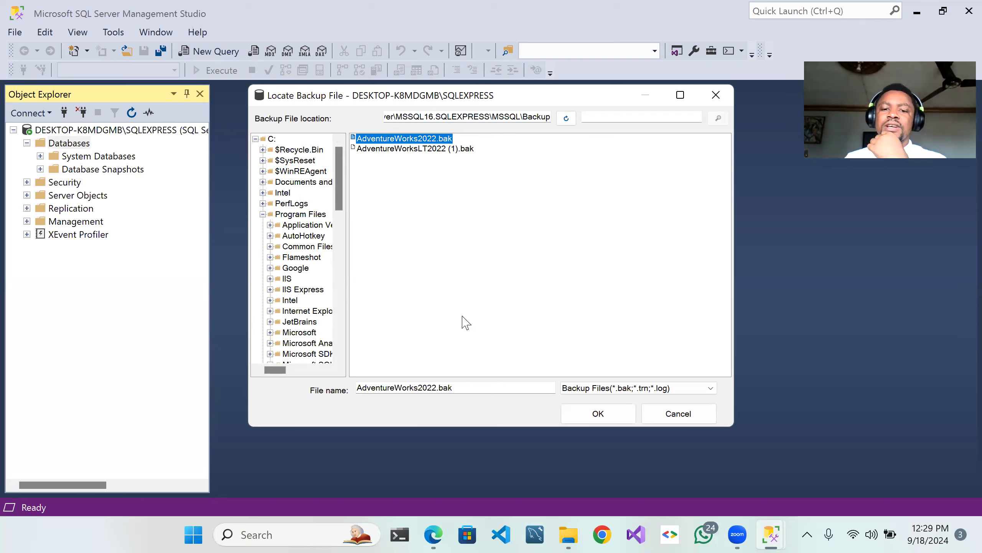
click(603, 413)
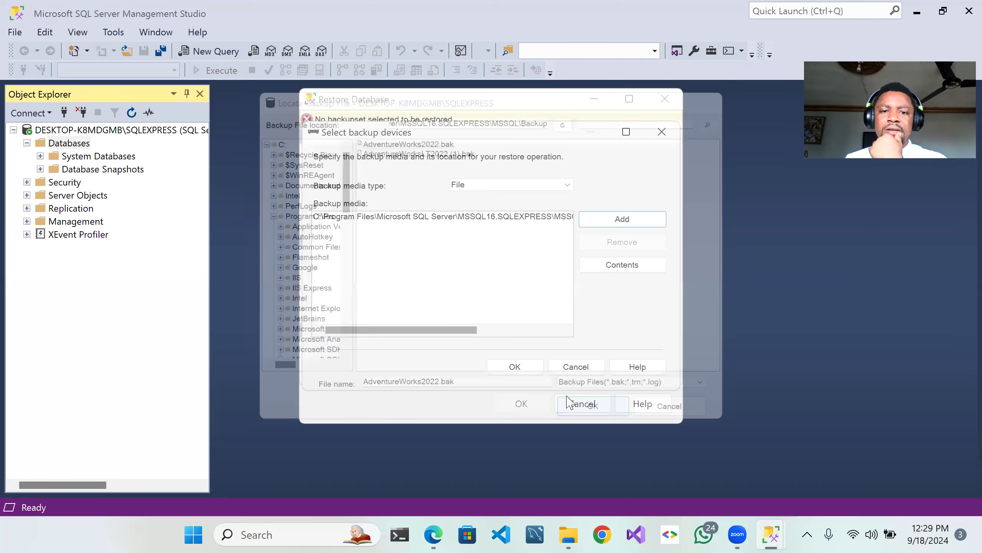
click(514, 367)
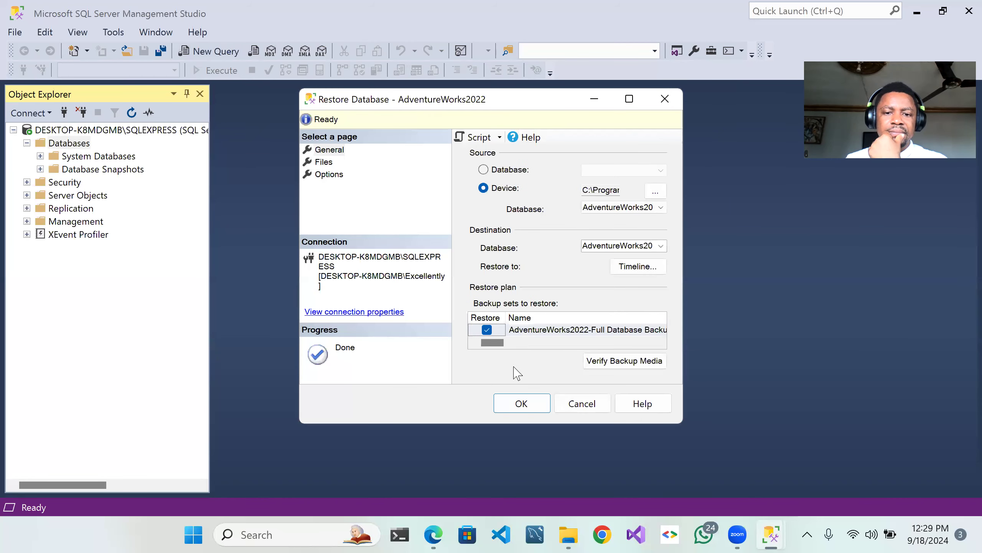
click(534, 407)
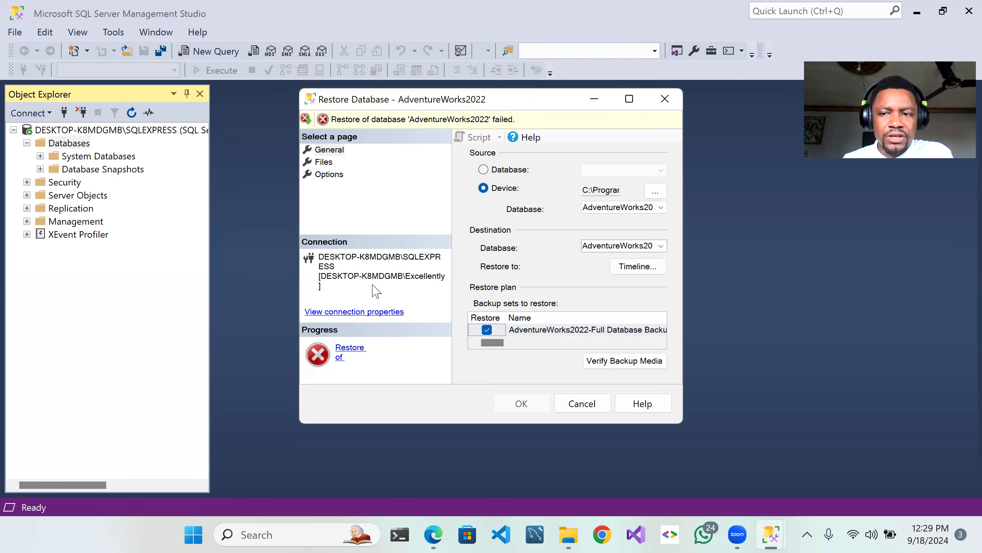
Step: Read the details of the failed AdventureWorks2022 restore and dismiss the message
click(429, 120)
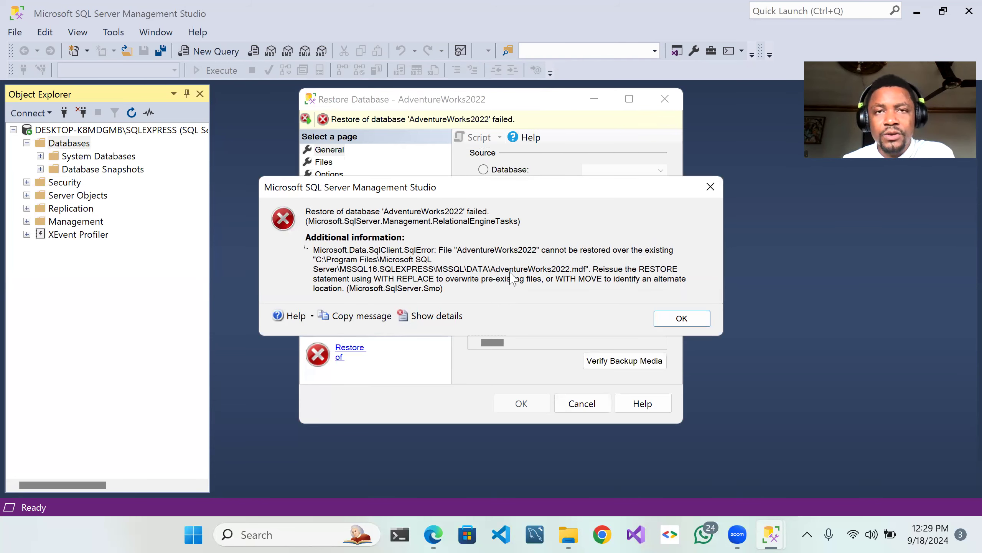
click(681, 321)
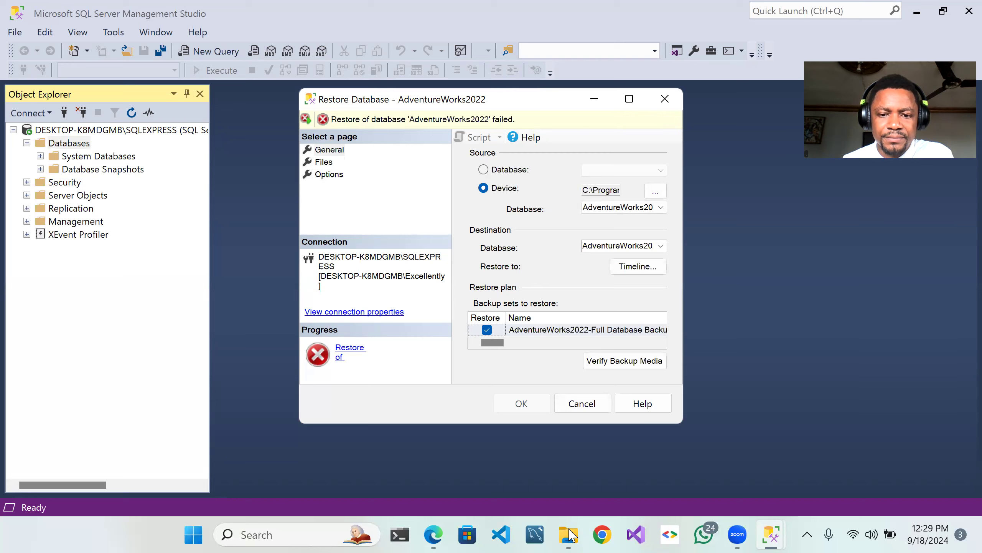
Step: Switch to File Explorer and open the DATA folder under C:\Program Files\Microsoft SQL Server\MSSQL16.SQLEXPRESS\MSSQL
click(570, 536)
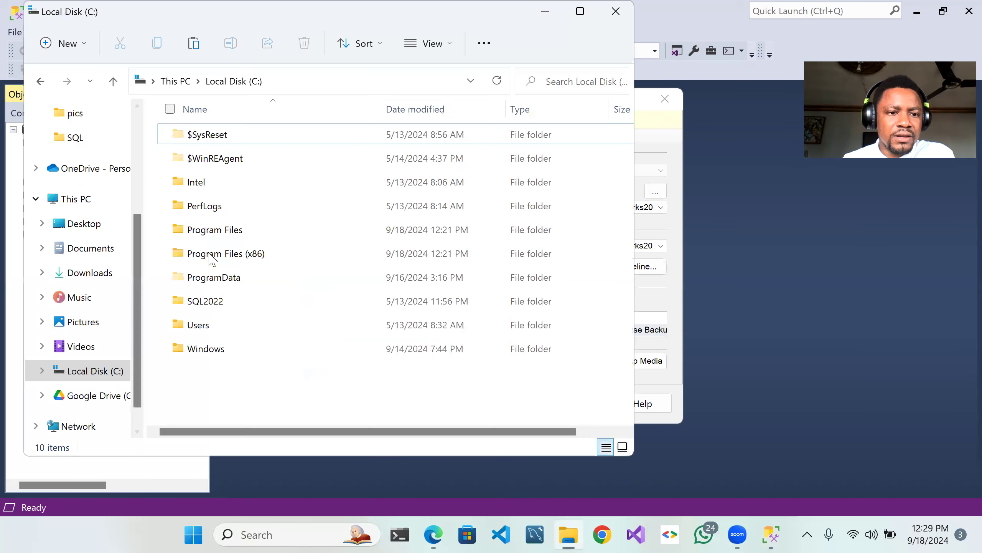
double_click(214, 232)
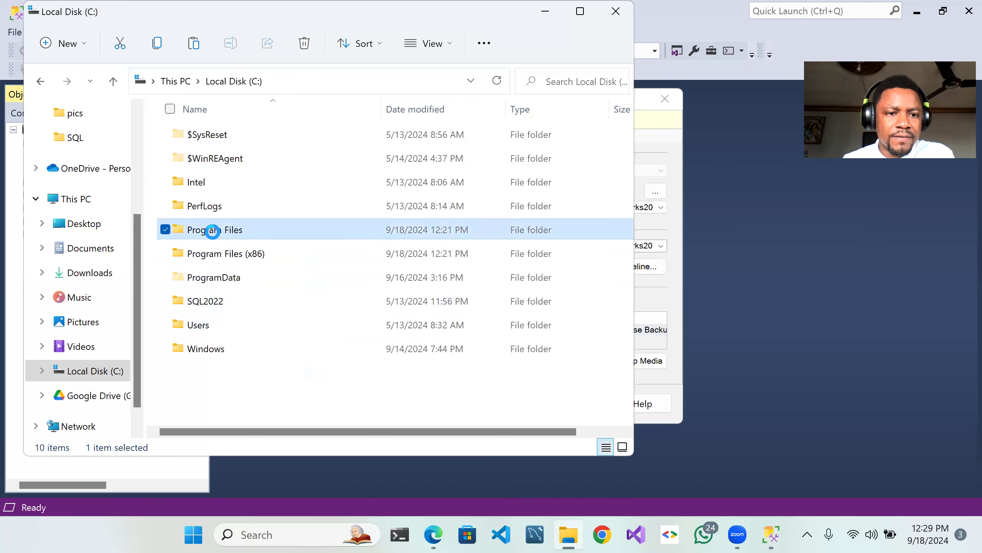
scroll(243, 286, down, 2)
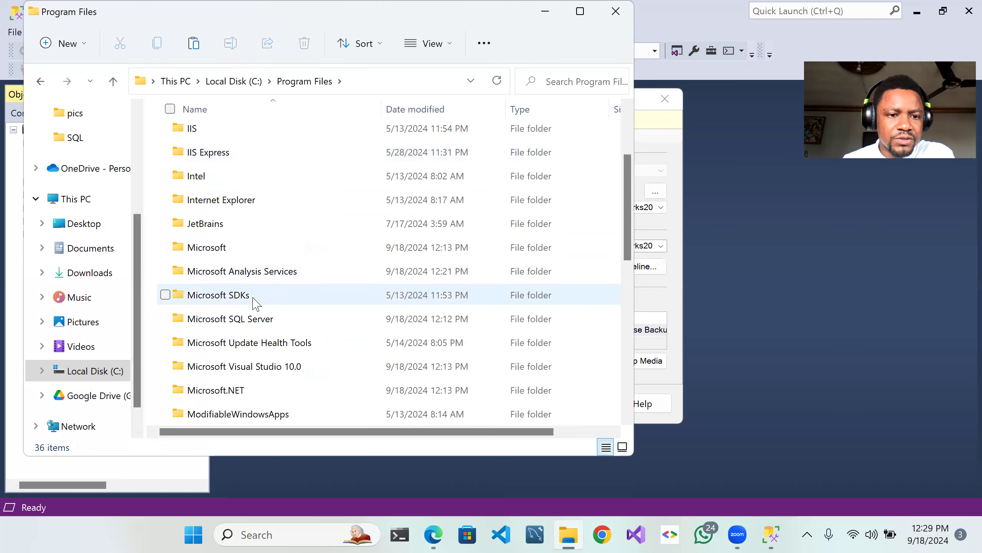
double_click(262, 321)
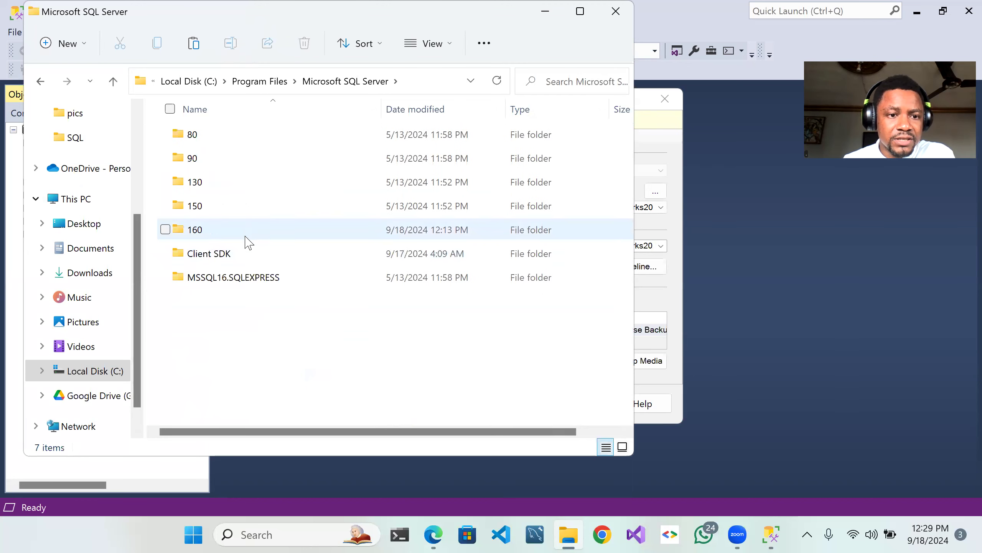
double_click(256, 279)
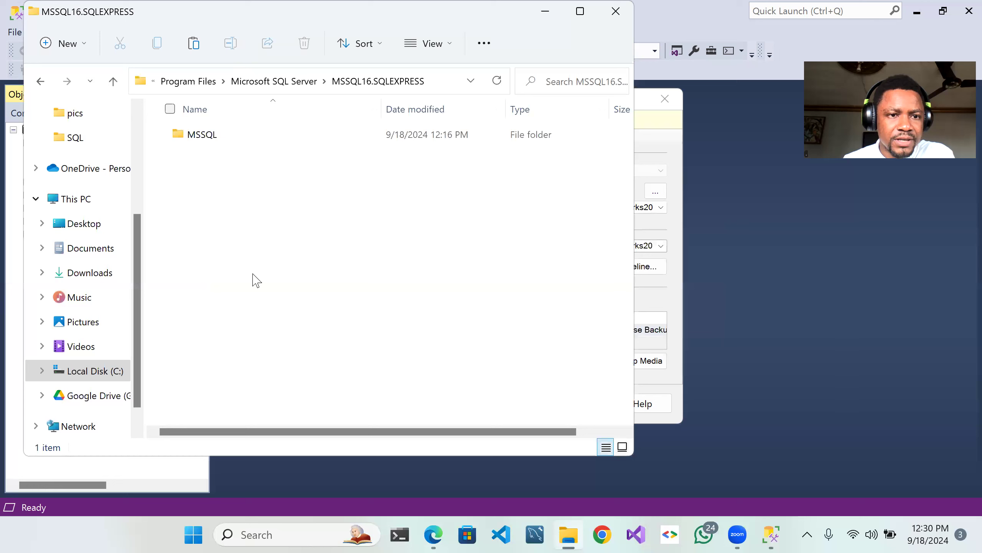
double_click(204, 143)
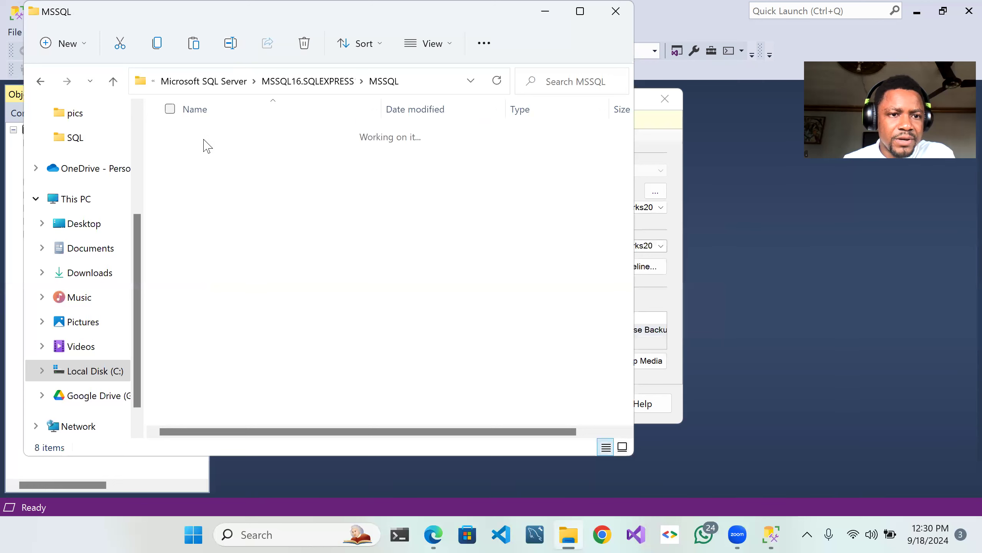
double_click(227, 192)
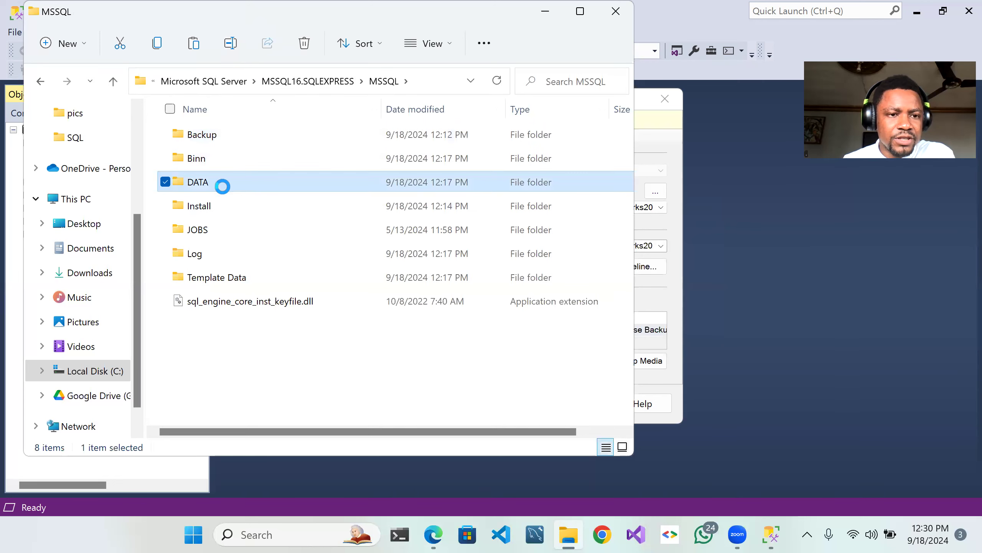
click(513, 290)
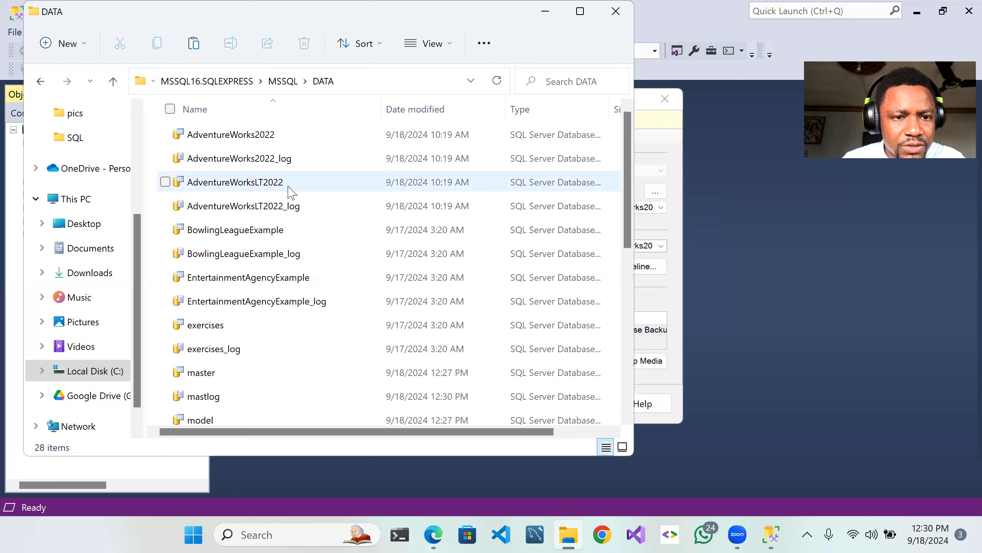
Step: Permanently delete the AdventureWorks2022 and AdventureWorks2022_log files from the DATA folder, and minimize the folder window
click(294, 168)
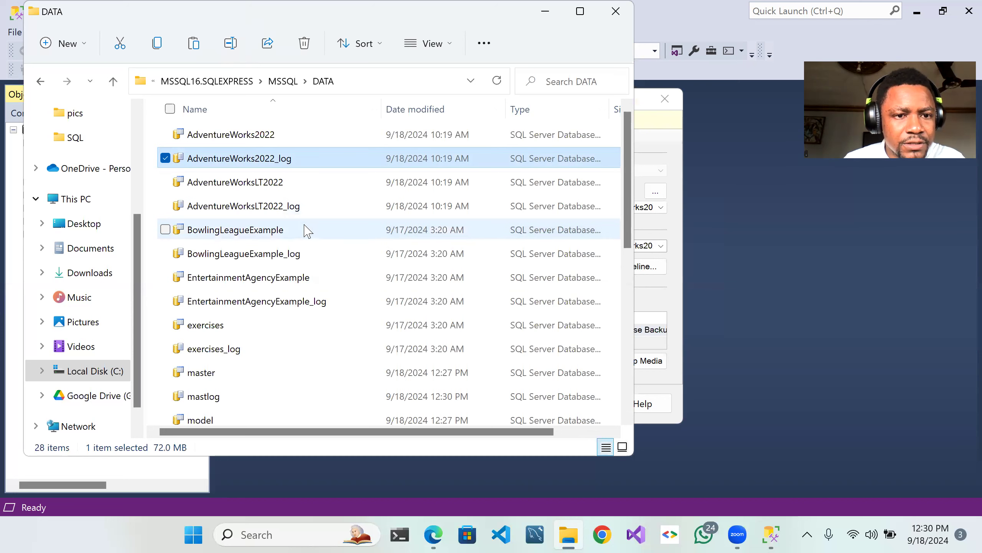
ctrl+click(287, 138)
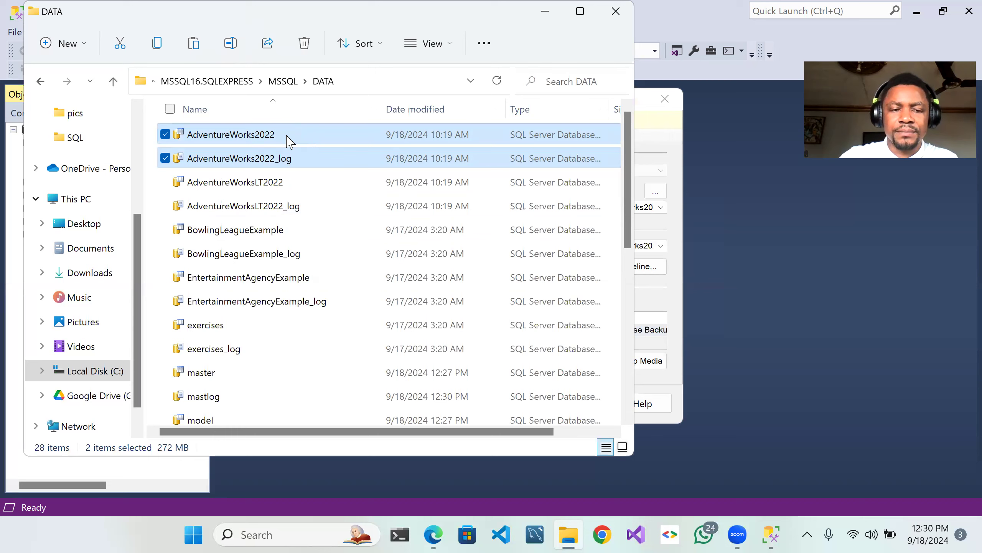
key(shift+Delete)
key(Return)
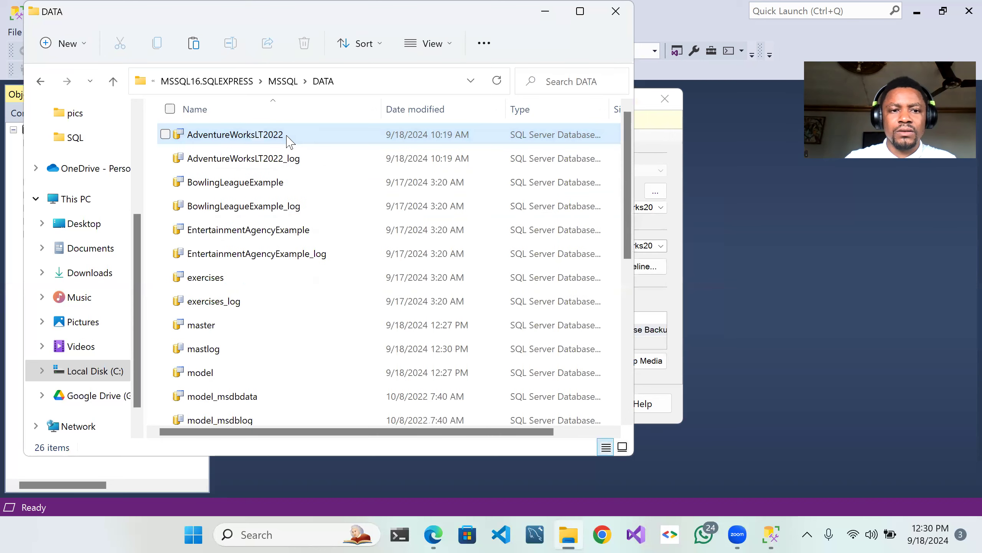
click(544, 16)
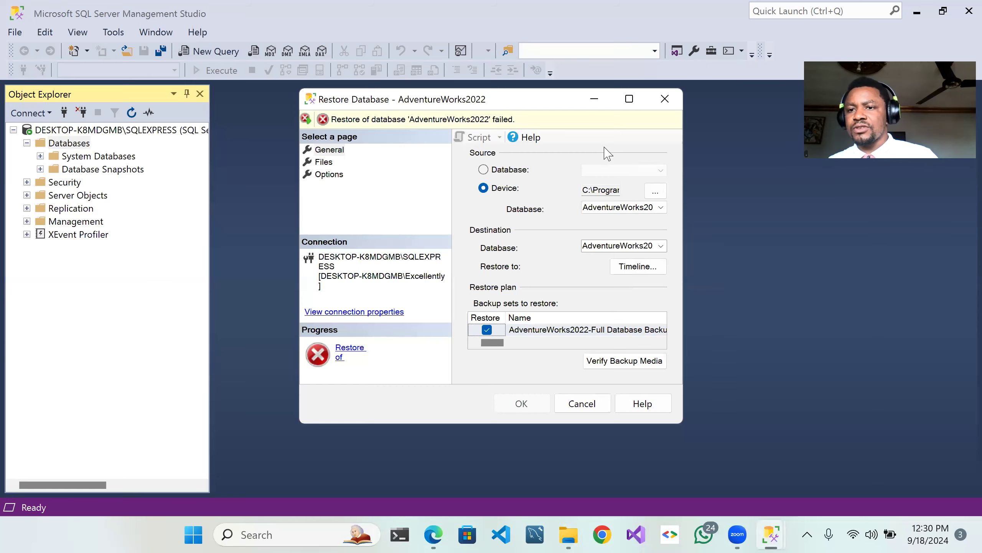
Step: Close the failed restore dialog and start a new database restore with Device as the source
click(662, 105)
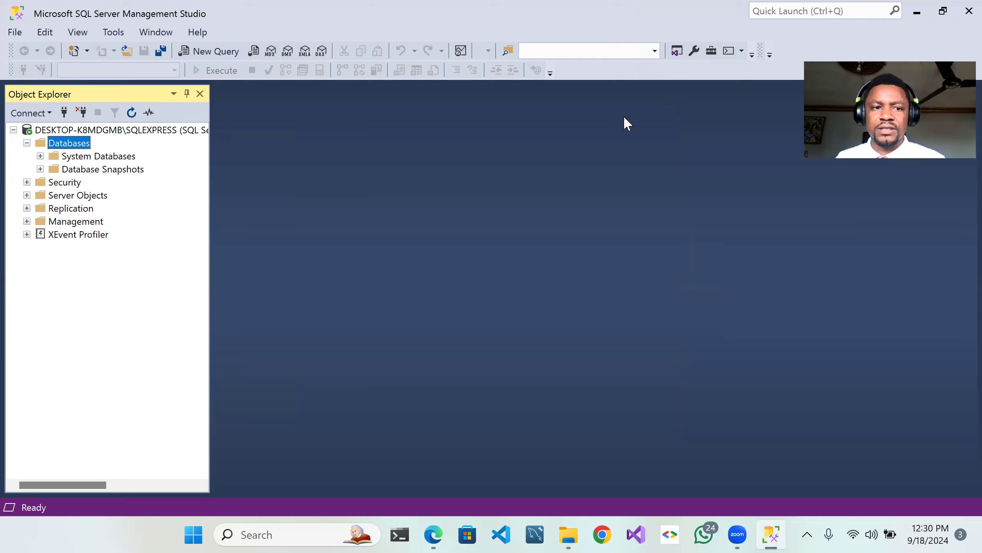
right_click(71, 148)
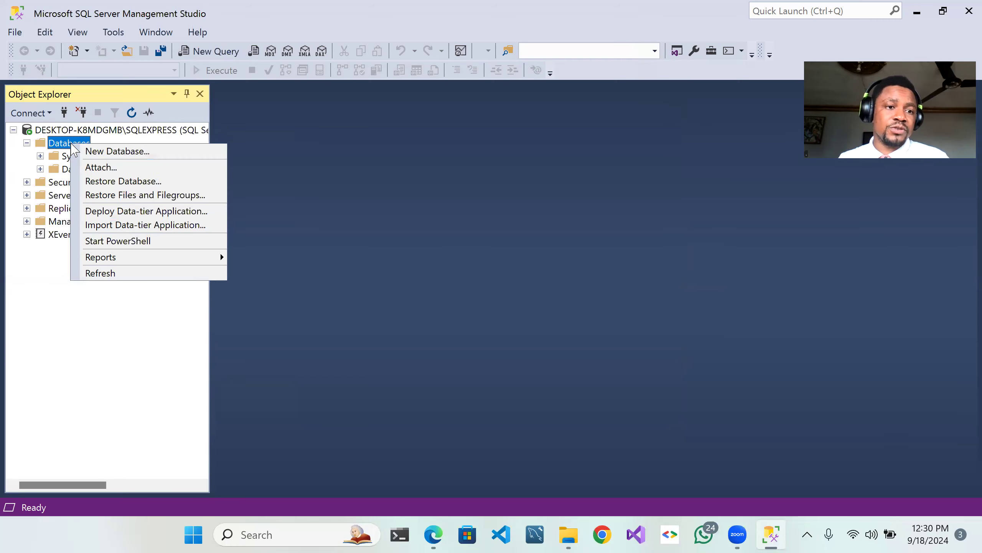
click(116, 182)
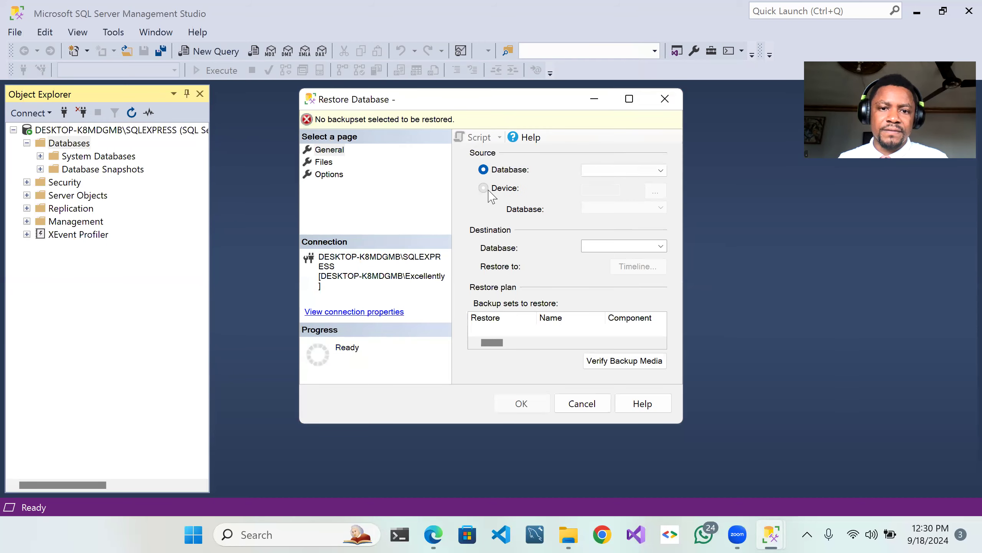
click(484, 188)
Step: Add AdventureWorks2022.bak from the server's Backup folder as the backup media, run the restore, and acknowledge its completion
click(655, 191)
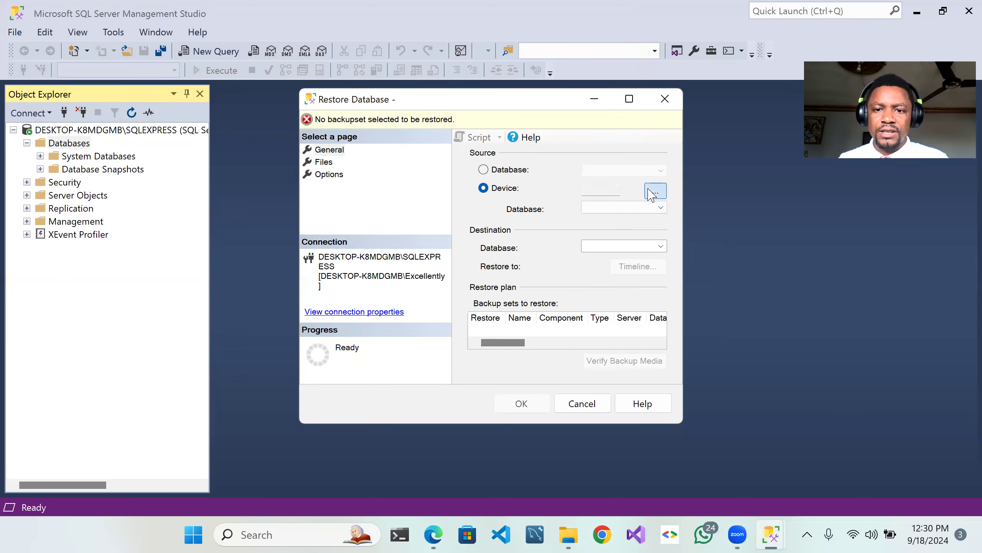
click(619, 219)
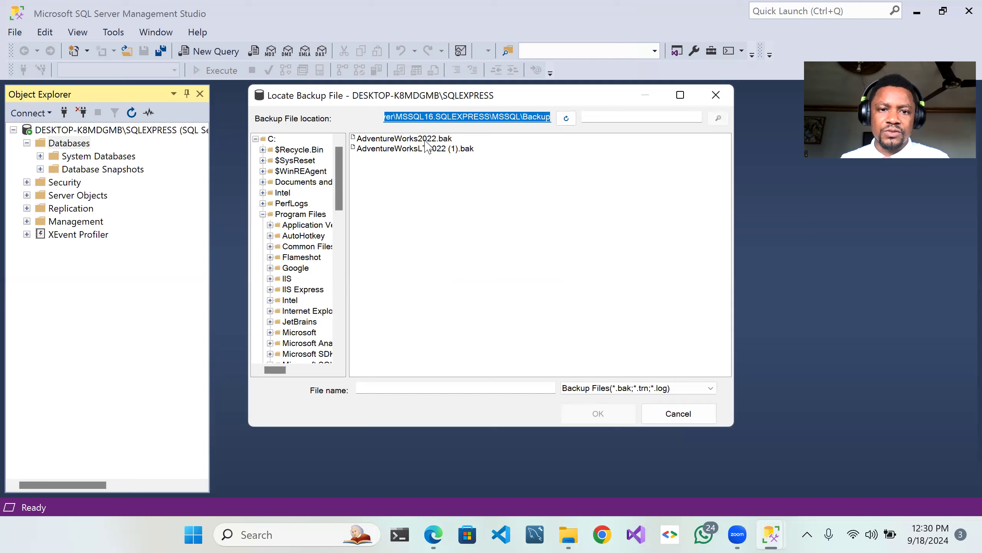
click(427, 139)
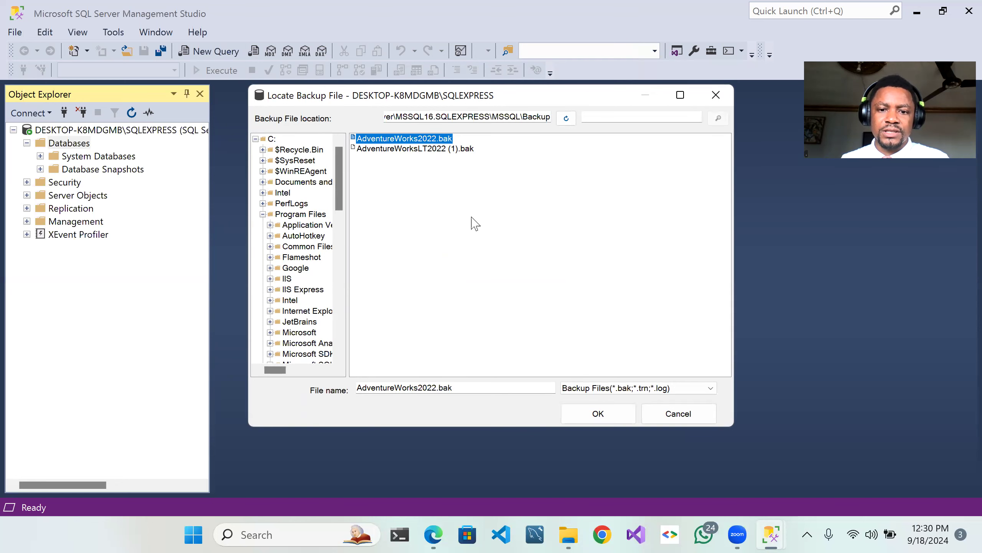
click(605, 416)
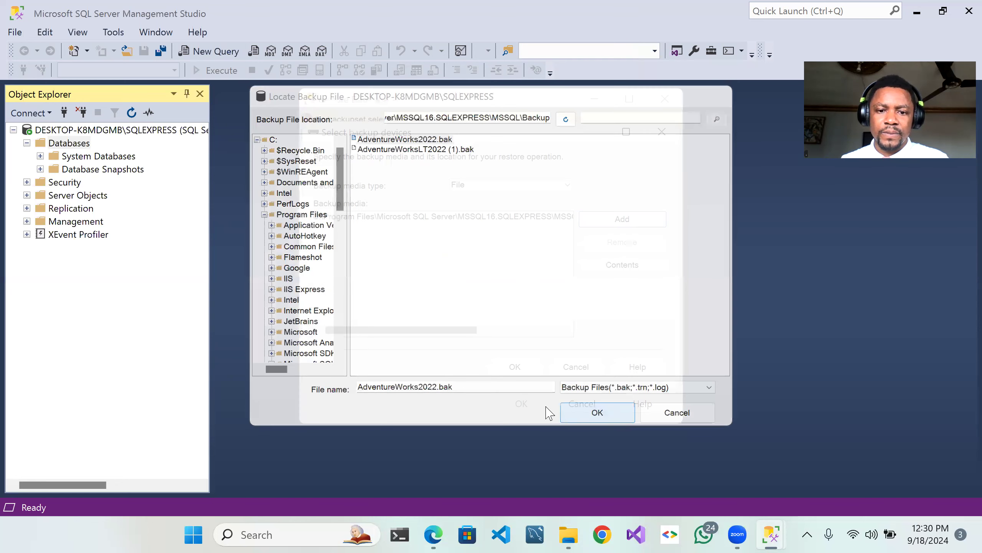
click(520, 373)
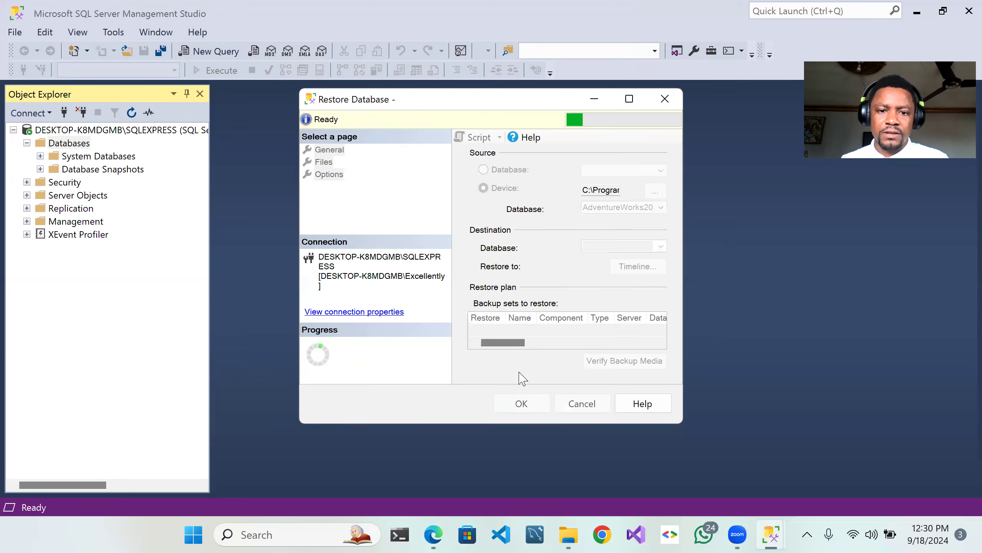
click(537, 407)
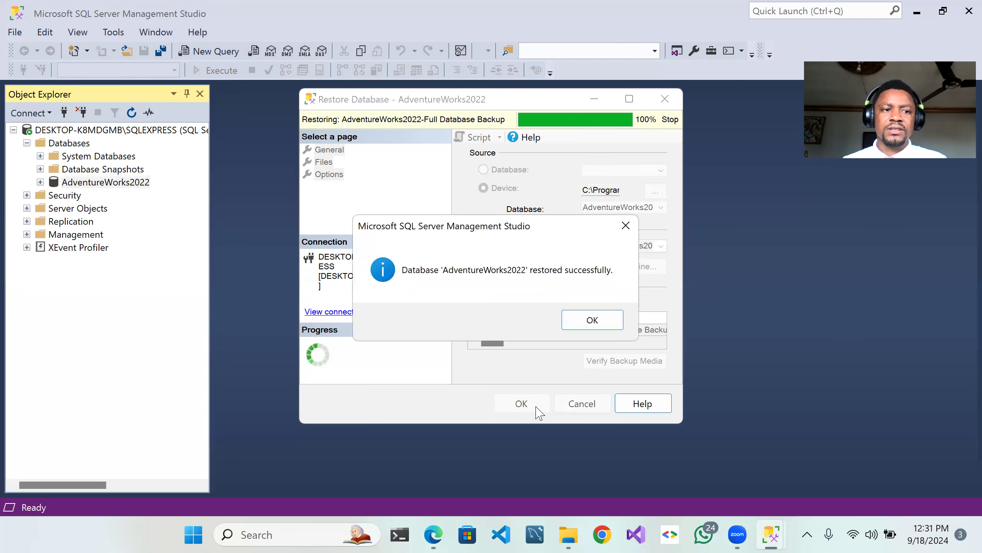
click(598, 320)
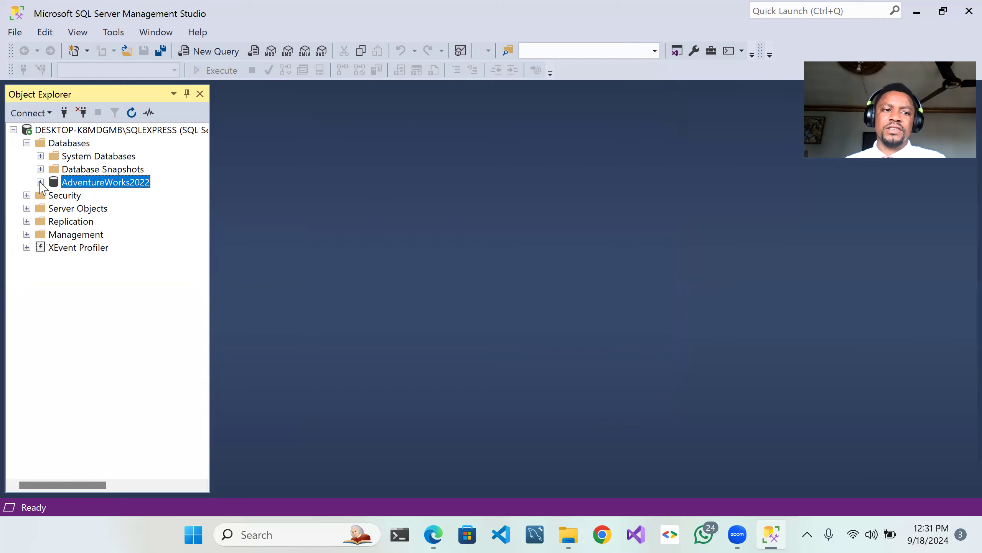
Step: Expand the AdventureWorks2022 database and its Tables folder, and look through the list of tables
click(41, 182)
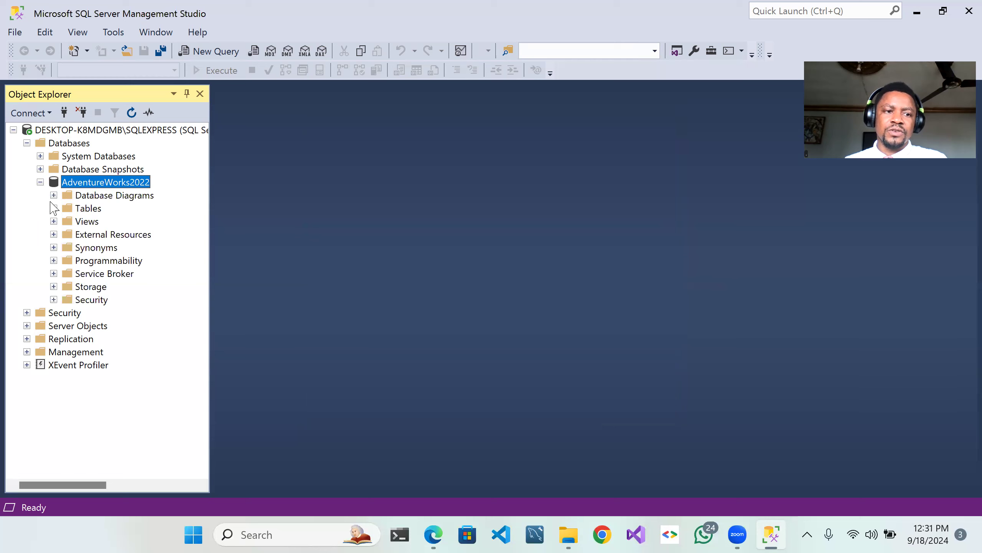
click(54, 209)
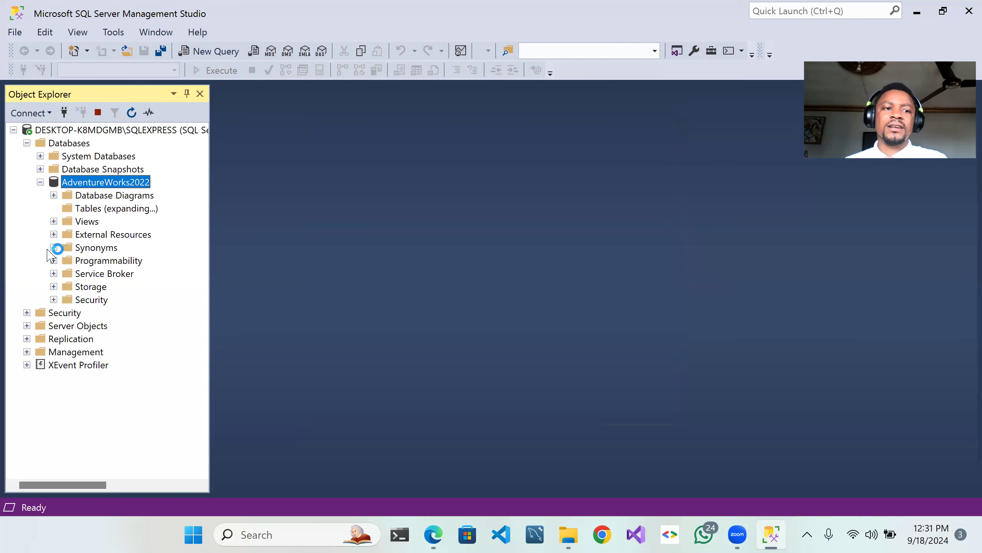
scroll(97, 256, down, 15)
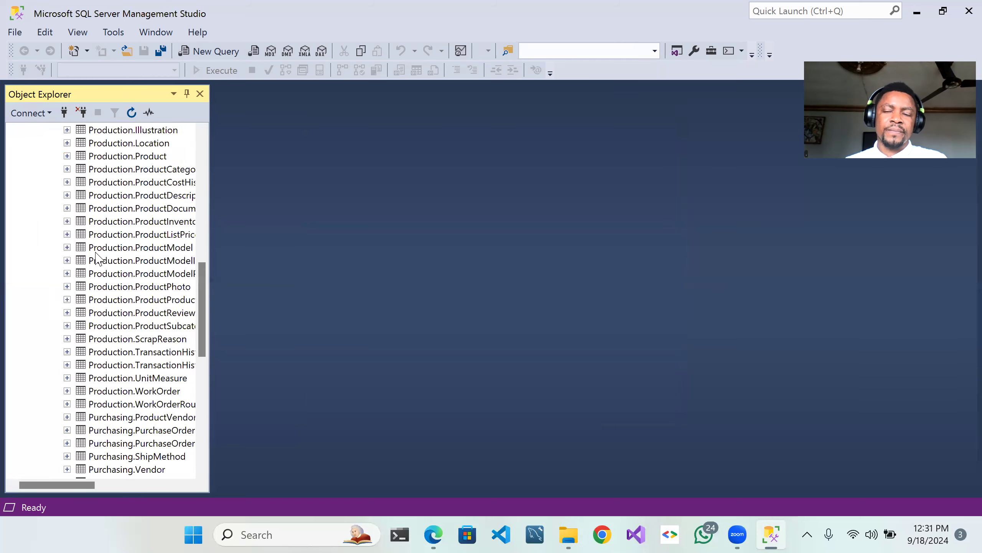